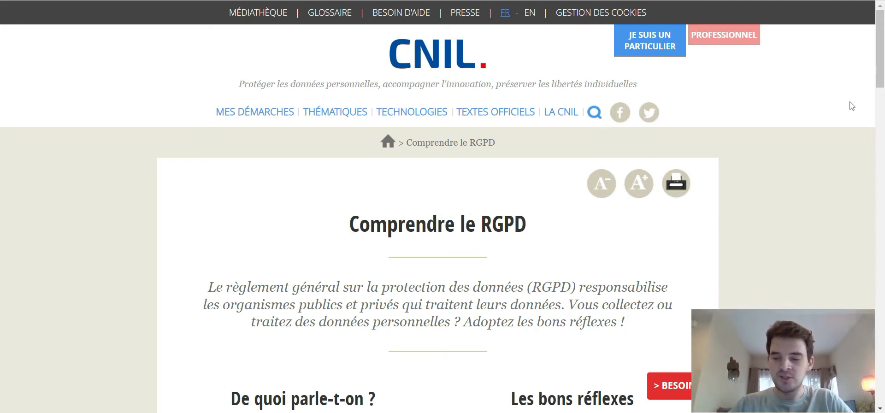
Look through the CNIL page "Comprendre le RGPD", from its topic sections to the recent news and associated guides.
{"action": "scroll", "coordinate": [399, 204], "scroll_direction": "down", "scroll_amount": 7}
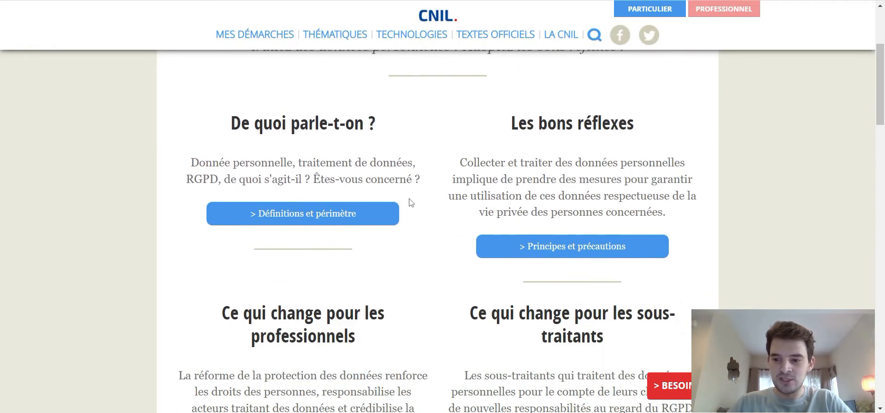
{"action": "scroll", "coordinate": [522, 224], "scroll_direction": "down", "scroll_amount": 4}
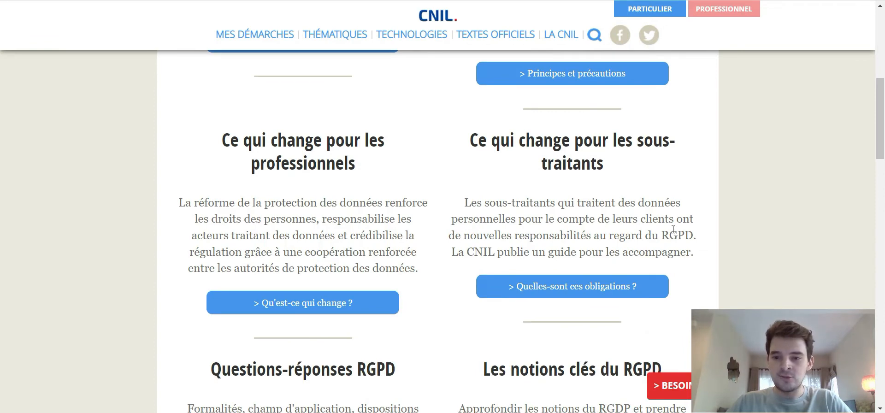
{"action": "scroll", "coordinate": [596, 234], "scroll_direction": "down", "scroll_amount": 7}
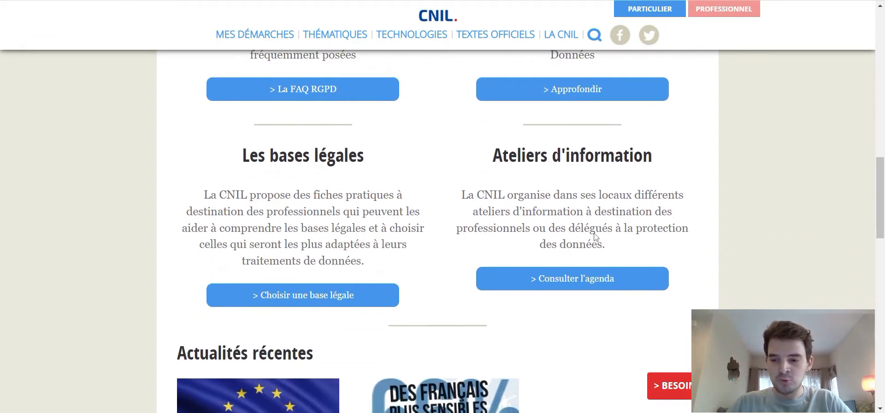
{"action": "scroll", "coordinate": [570, 166], "scroll_direction": "down", "scroll_amount": 5}
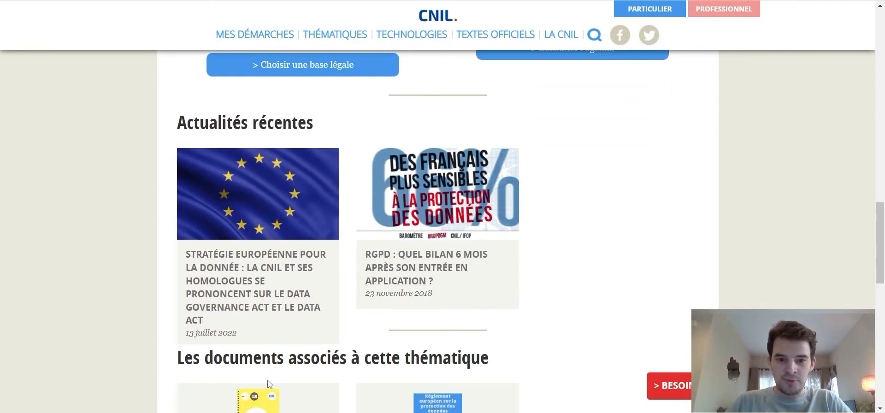
{"action": "scroll", "coordinate": [477, 301], "scroll_direction": "down", "scroll_amount": 3}
{"action": "scroll", "coordinate": [558, 259], "scroll_direction": "down", "scroll_amount": 3}
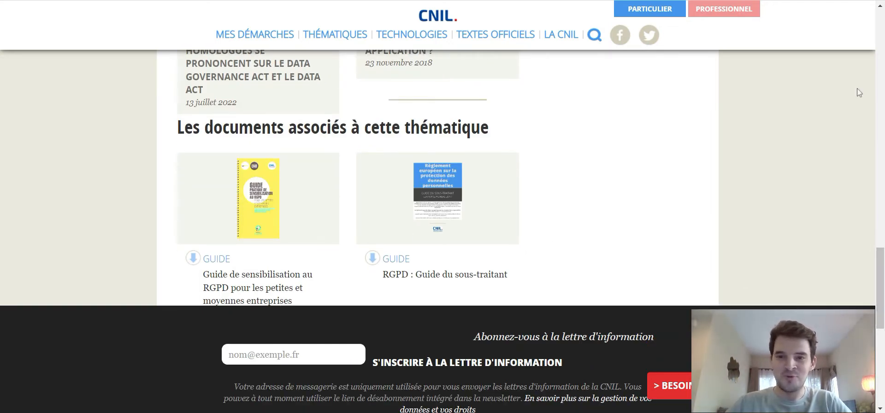
{"action": "scroll", "coordinate": [544, 212], "scroll_direction": "up", "scroll_amount": 10}
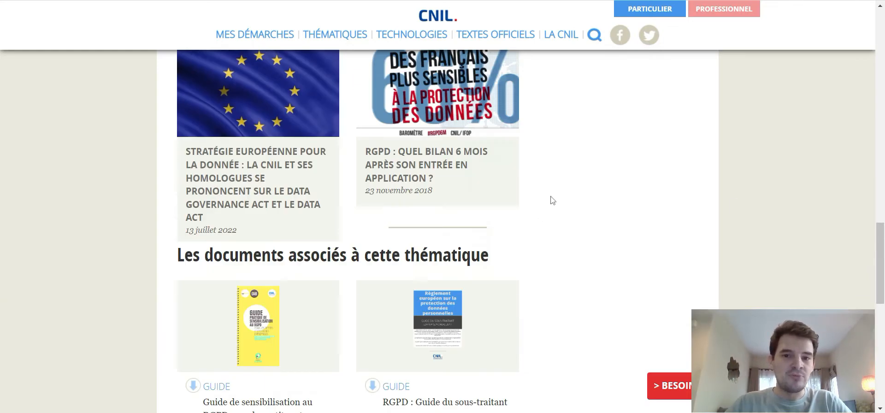
{"action": "scroll", "coordinate": [584, 218], "scroll_direction": "up", "scroll_amount": 5}
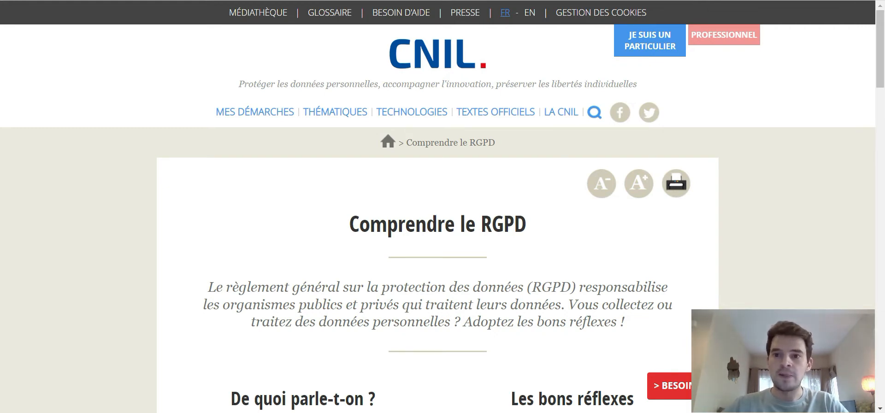
Switch to the Axeptio site, open its cookie consent popup and review the individual choices under "Expérience et relation".
{"action": "left_click", "coordinate": [618, 0]}
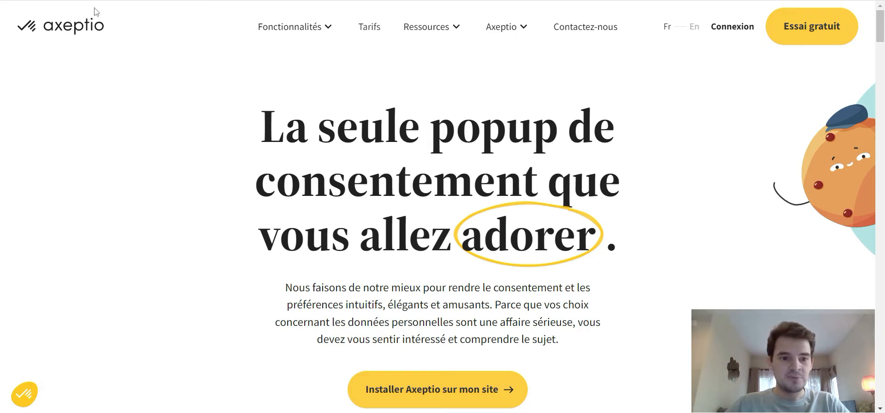
{"action": "left_click", "coordinate": [33, 391]}
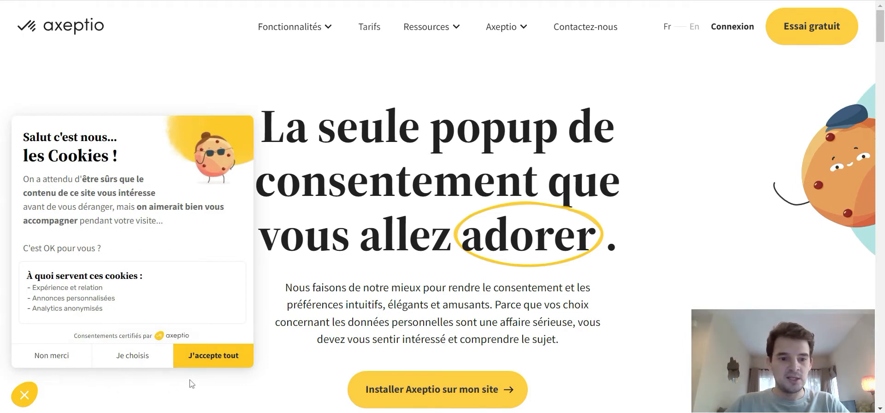
{"action": "scroll", "coordinate": [184, 319], "scroll_direction": "down", "scroll_amount": 1}
{"action": "scroll", "coordinate": [184, 318], "scroll_direction": "up", "scroll_amount": 1}
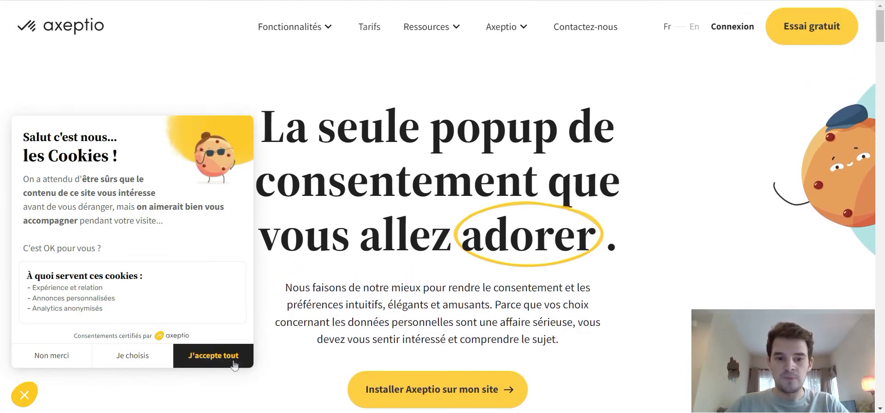
{"action": "left_click", "coordinate": [125, 357]}
{"action": "scroll", "coordinate": [155, 264], "scroll_direction": "down", "scroll_amount": 3}
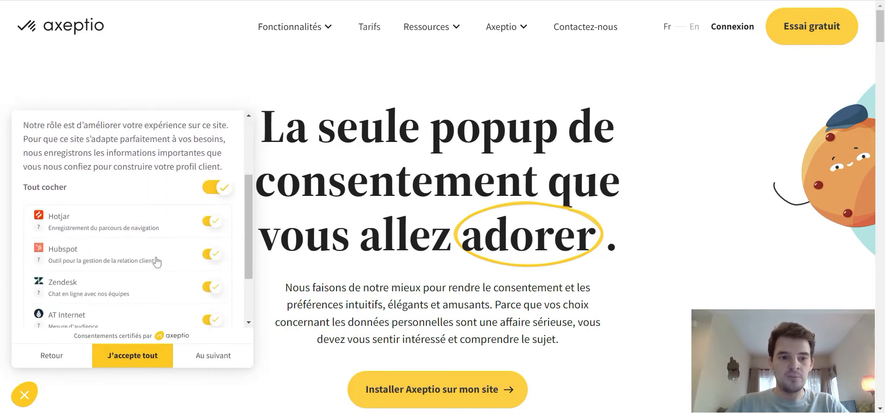
{"action": "scroll", "coordinate": [119, 259], "scroll_direction": "up", "scroll_amount": 4}
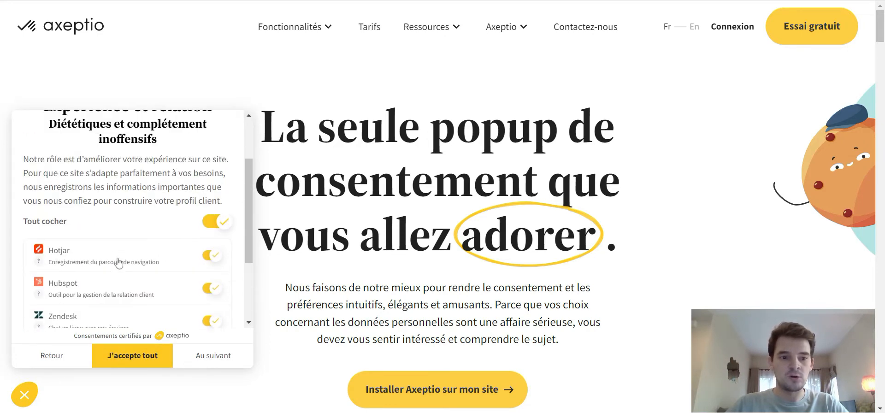
{"action": "scroll", "coordinate": [161, 295], "scroll_direction": "down", "scroll_amount": 4}
Review the "Annonces personnalisées" cookie choices in the consent popup, and leave the popup.
{"action": "left_click", "coordinate": [206, 358]}
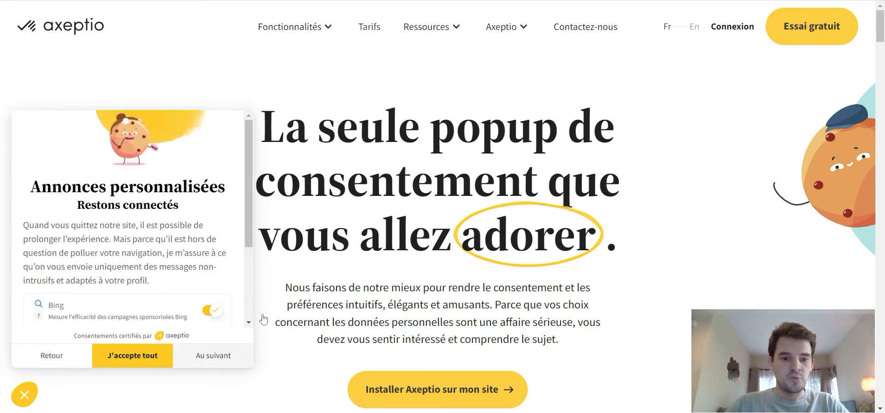
{"action": "scroll", "coordinate": [226, 277], "scroll_direction": "down", "scroll_amount": 3}
{"action": "scroll", "coordinate": [145, 224], "scroll_direction": "up", "scroll_amount": 1}
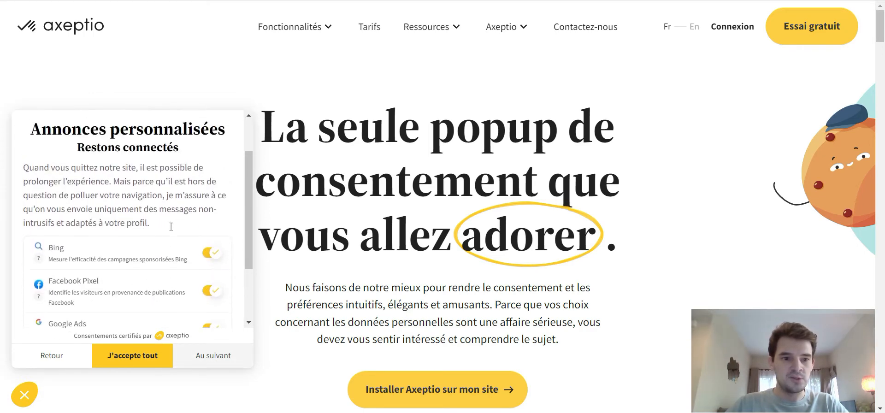
{"action": "scroll", "coordinate": [166, 222], "scroll_direction": "down", "scroll_amount": 2}
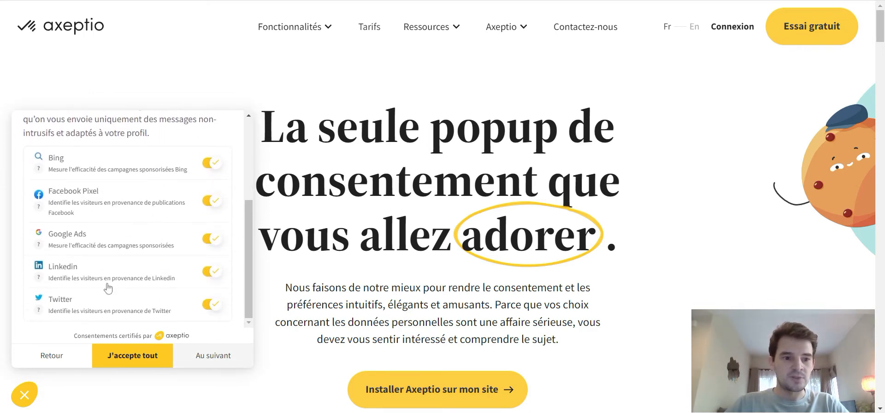
{"action": "scroll", "coordinate": [120, 290], "scroll_direction": "down", "scroll_amount": 1}
{"action": "scroll", "coordinate": [133, 299], "scroll_direction": "up", "scroll_amount": 3}
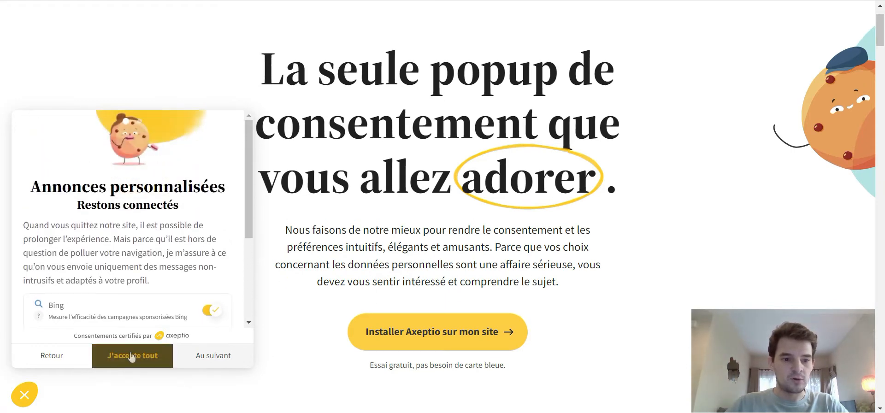
{"action": "left_click", "coordinate": [66, 359]}
{"action": "scroll", "coordinate": [549, 300], "scroll_direction": "up", "scroll_amount": 1}
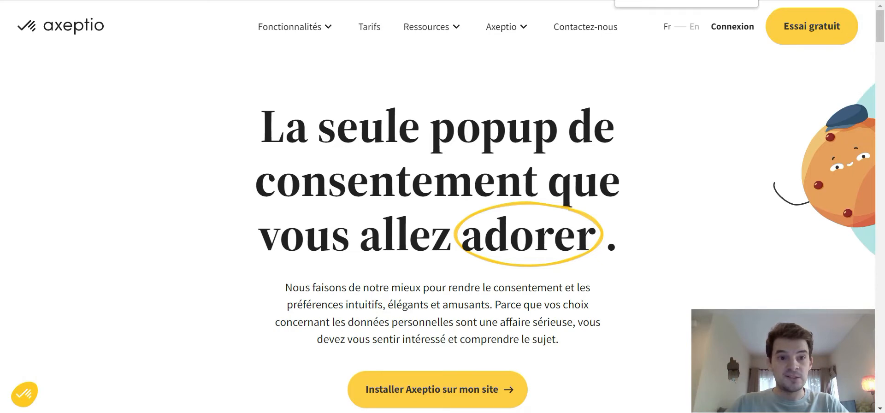
Switch to the Axeptio pricing page and examine the Small plan's page-view limit and progressive pricing.
{"action": "left_click", "coordinate": [646, 1]}
{"action": "scroll", "coordinate": [606, 226], "scroll_direction": "down", "scroll_amount": 5}
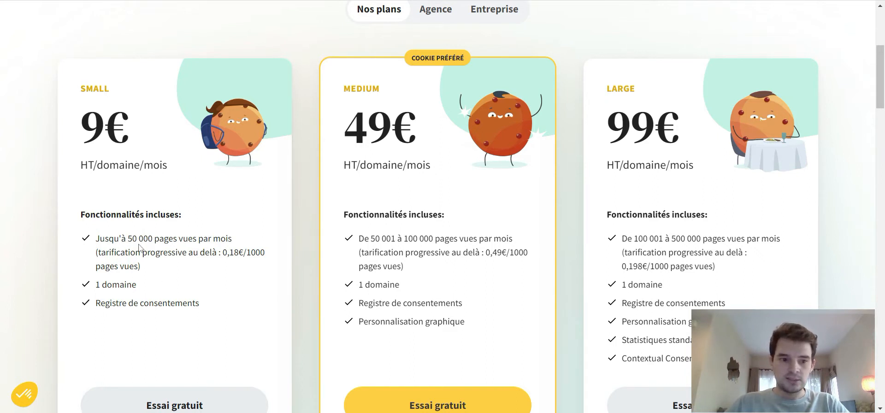
{"action": "left_click_drag", "start_coordinate": [126, 239], "coordinate": [263, 270]}
{"action": "left_click", "coordinate": [215, 239]}
{"action": "left_click", "coordinate": [264, 271]}
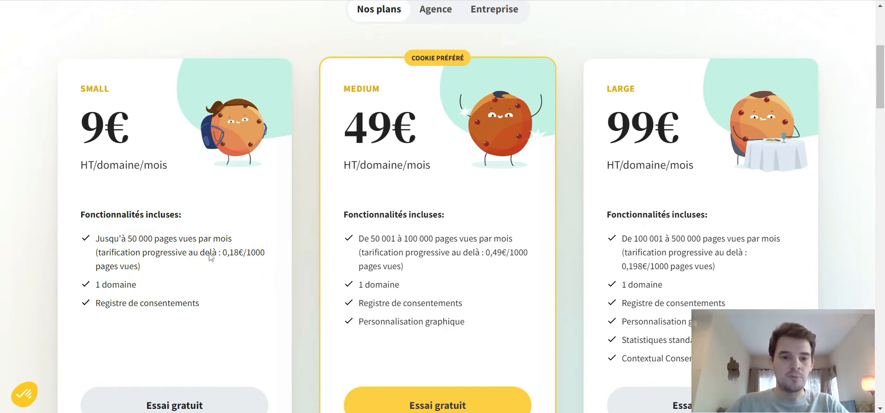
{"action": "left_click_drag", "start_coordinate": [215, 249], "coordinate": [266, 250]}
{"action": "left_click", "coordinate": [265, 250]}
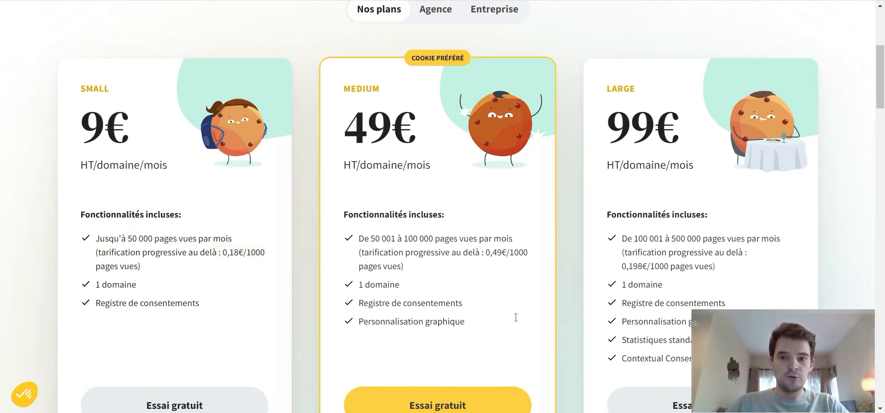
Open and close the cookie consent popup on the pricing page, and examine the Medium plan's price.
{"action": "left_click", "coordinate": [24, 395]}
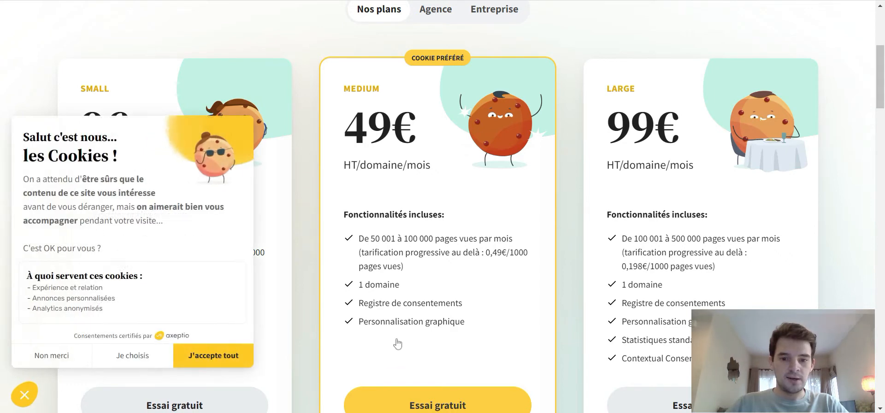
{"action": "left_click", "coordinate": [25, 394]}
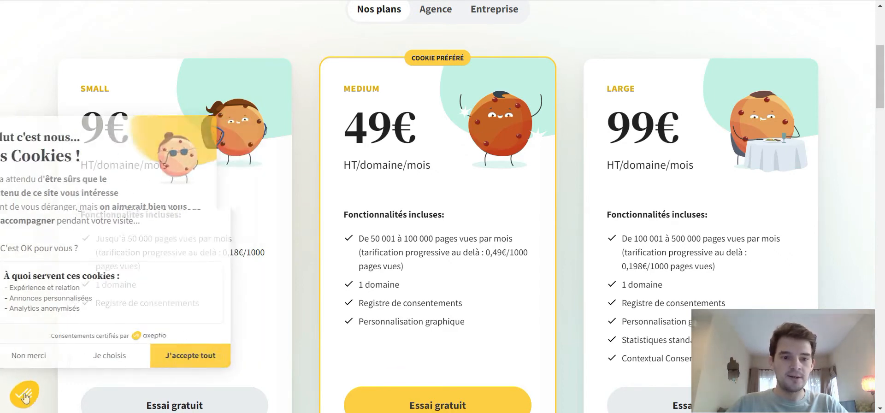
{"action": "left_click_drag", "start_coordinate": [381, 143], "coordinate": [429, 130]}
{"action": "left_click", "coordinate": [508, 164]}
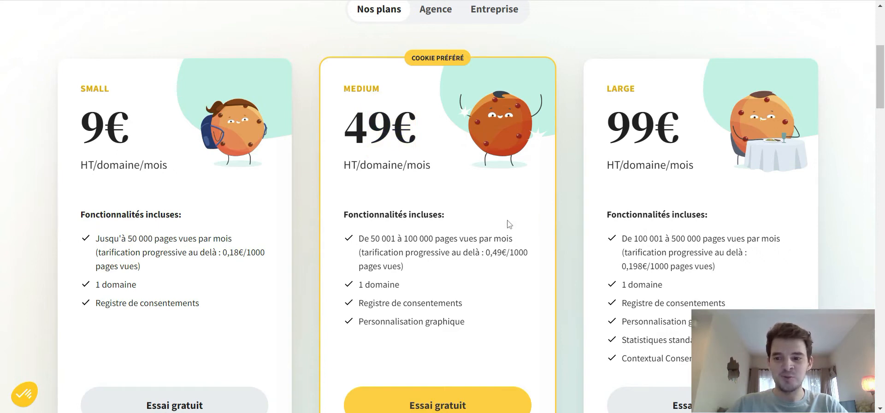
Compare the features included in the Small, Medium and Large plans.
{"action": "scroll", "coordinate": [508, 203], "scroll_direction": "down", "scroll_amount": 3}
{"action": "scroll", "coordinate": [434, 168], "scroll_direction": "up", "scroll_amount": 2}
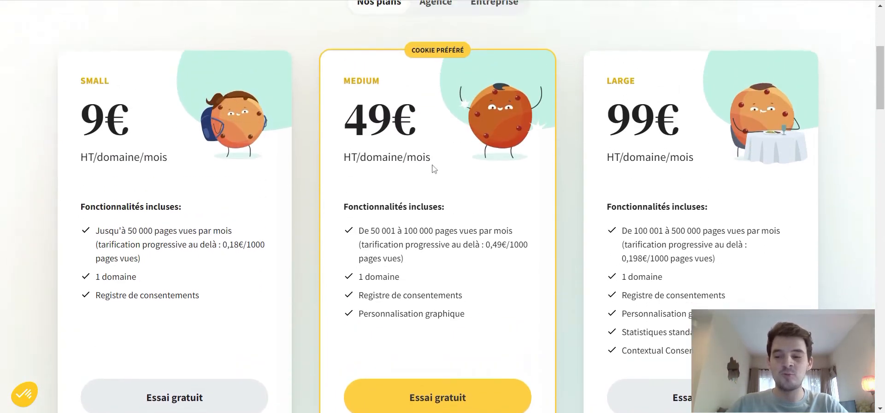
{"action": "scroll", "coordinate": [508, 207], "scroll_direction": "down", "scroll_amount": 7}
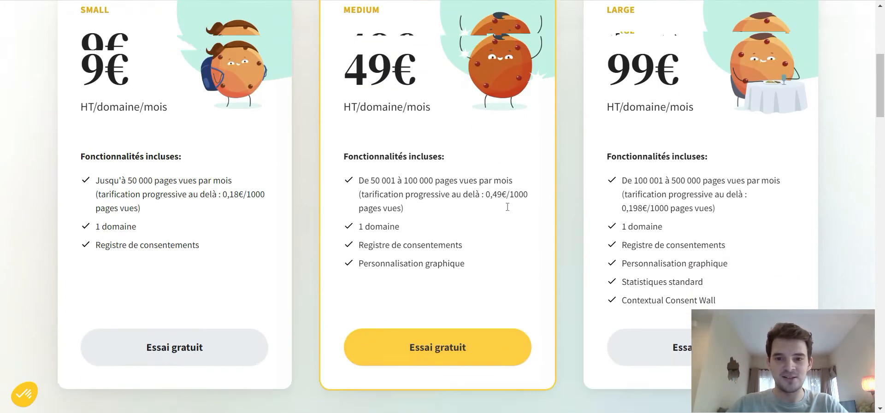
{"action": "scroll", "coordinate": [508, 211], "scroll_direction": "up", "scroll_amount": 7}
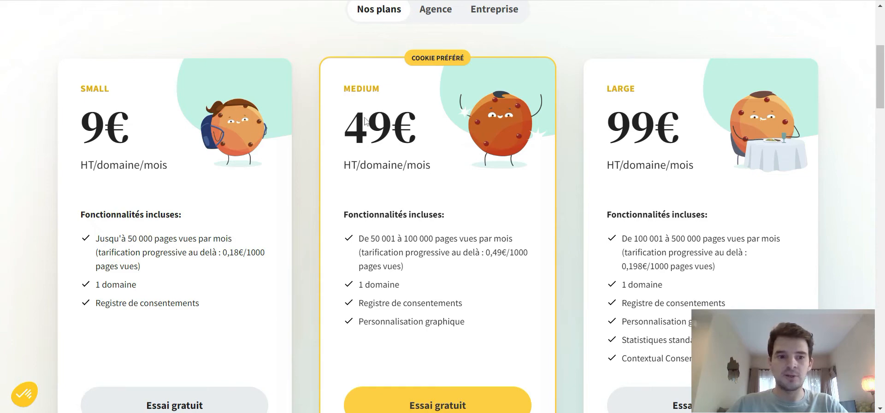
{"action": "scroll", "coordinate": [365, 121], "scroll_direction": "up", "scroll_amount": 5}
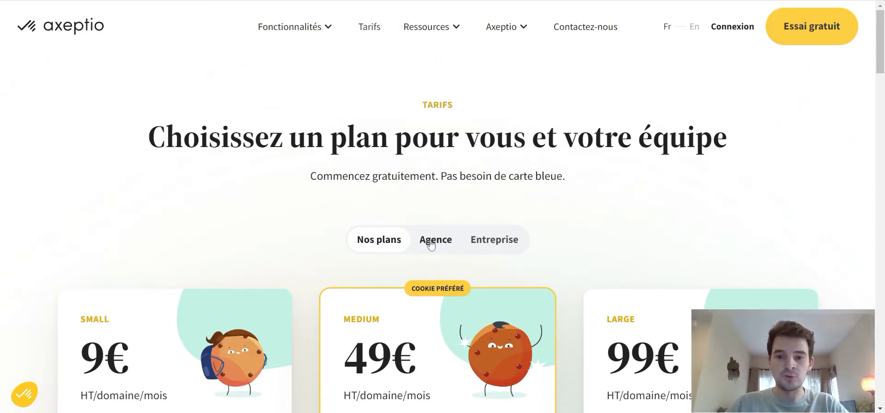
{"action": "scroll", "coordinate": [431, 245], "scroll_direction": "down", "scroll_amount": 11}
{"action": "scroll", "coordinate": [423, 169], "scroll_direction": "up", "scroll_amount": 10}
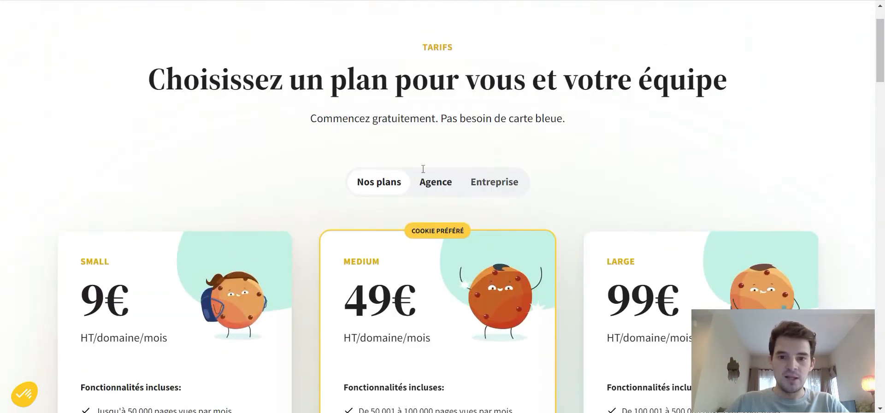
View the Agence and Entreprise offers on the pricing page, and return to "Nos plans".
{"action": "left_click", "coordinate": [434, 182]}
{"action": "scroll", "coordinate": [508, 180], "scroll_direction": "down", "scroll_amount": 3}
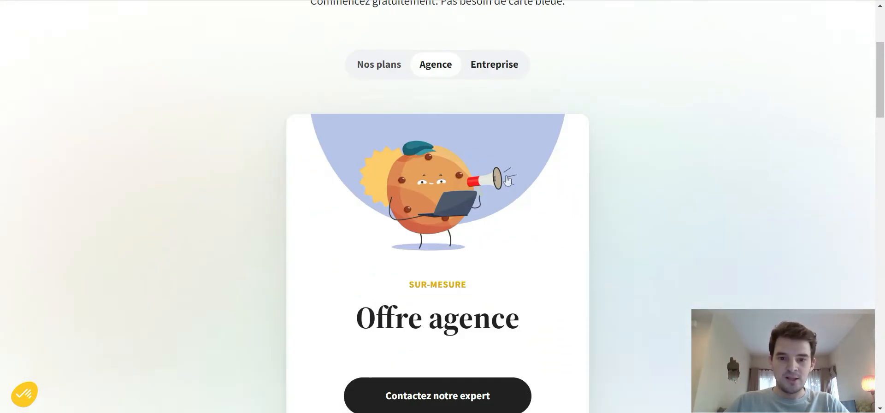
{"action": "left_click", "coordinate": [492, 66]}
{"action": "scroll", "coordinate": [474, 118], "scroll_direction": "down", "scroll_amount": 4}
{"action": "scroll", "coordinate": [345, 89], "scroll_direction": "up", "scroll_amount": 3}
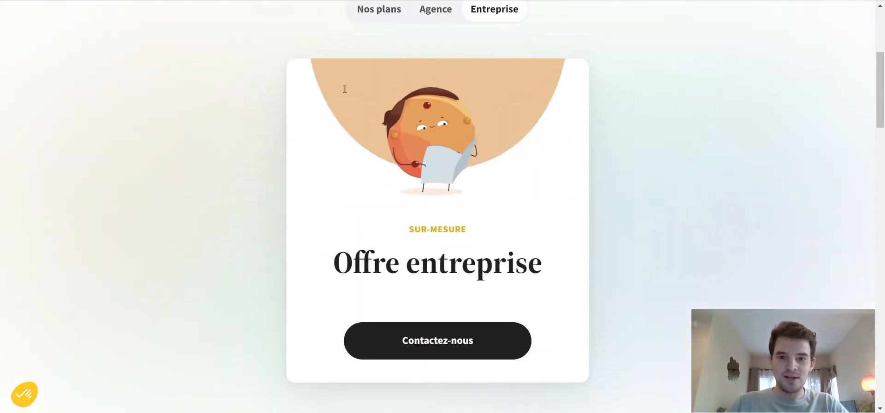
{"action": "scroll", "coordinate": [345, 88], "scroll_direction": "up", "scroll_amount": 2}
{"action": "left_click", "coordinate": [393, 69]}
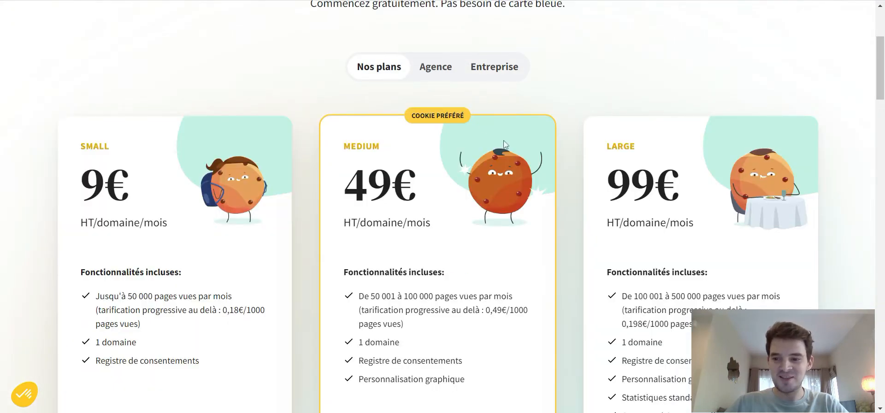
{"action": "scroll", "coordinate": [631, 155], "scroll_direction": "up", "scroll_amount": 4}
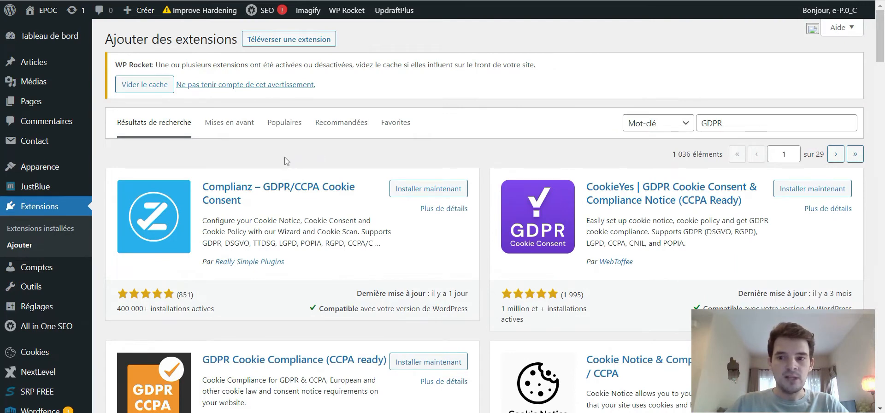
Switch to the WordPress add-extensions page and review the GDPR results, including Cookie Notice & Compliance for GDPR / CCPA.
{"action": "double_click", "coordinate": [702, 124]}
{"action": "left_click_drag", "start_coordinate": [732, 121], "coordinate": [669, 131]}
{"action": "scroll", "coordinate": [550, 137], "scroll_direction": "down", "scroll_amount": 6}
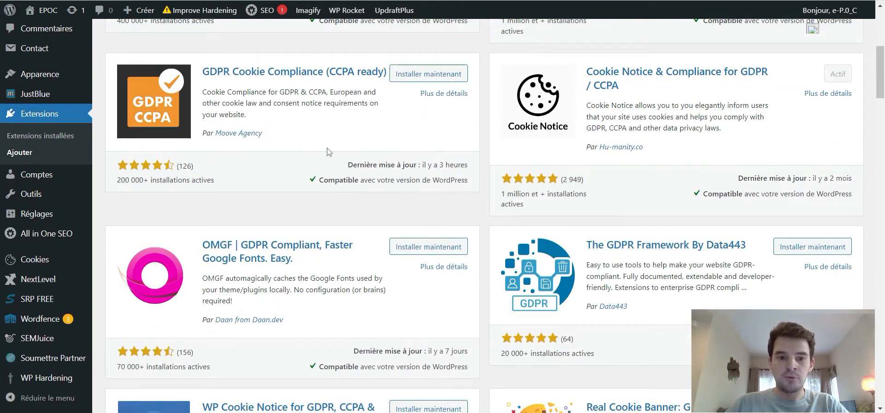
{"action": "scroll", "coordinate": [329, 152], "scroll_direction": "down", "scroll_amount": 4}
{"action": "scroll", "coordinate": [507, 184], "scroll_direction": "up", "scroll_amount": 8}
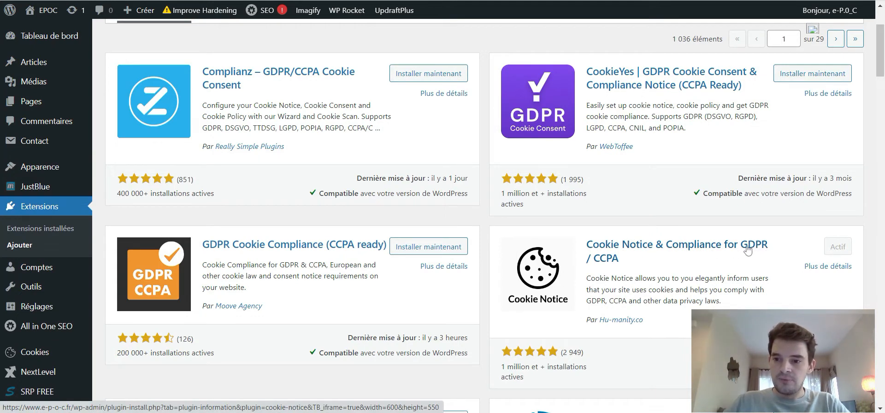
{"action": "left_click_drag", "start_coordinate": [635, 263], "coordinate": [594, 259]}
{"action": "left_click", "coordinate": [625, 260]}
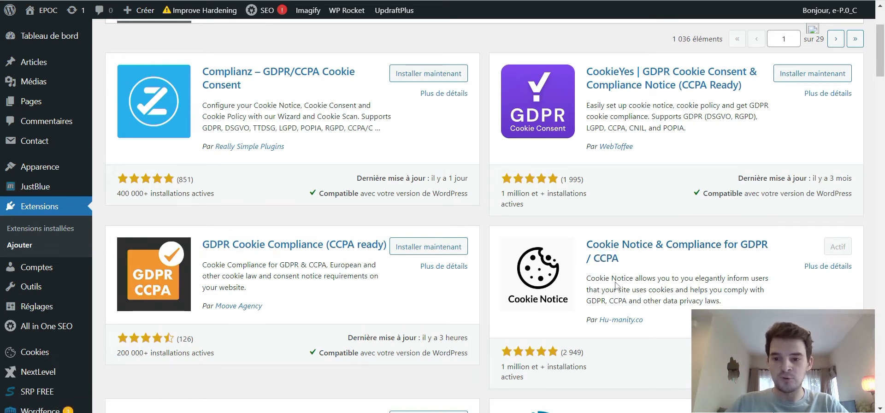
Read the Cookie Notice & Compliance for GDPR / CCPA description on its extension card and its WordPress.org page.
{"action": "left_click_drag", "start_coordinate": [612, 278], "coordinate": [622, 290]}
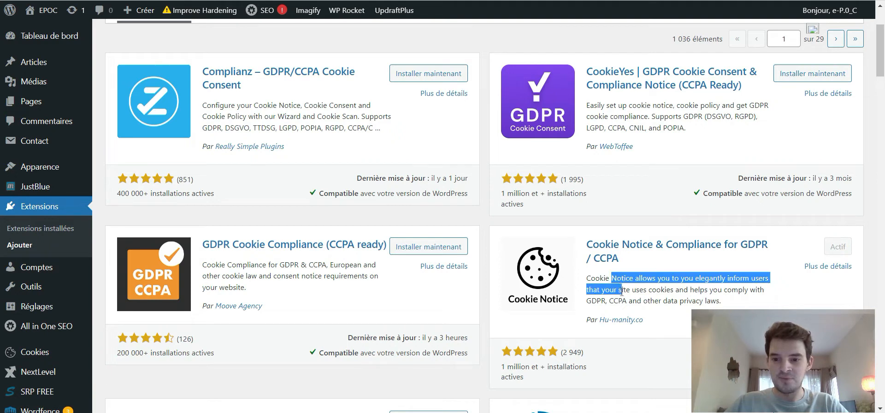
{"action": "left_click", "coordinate": [657, 297]}
{"action": "scroll", "coordinate": [657, 298], "scroll_direction": "down", "scroll_amount": 1}
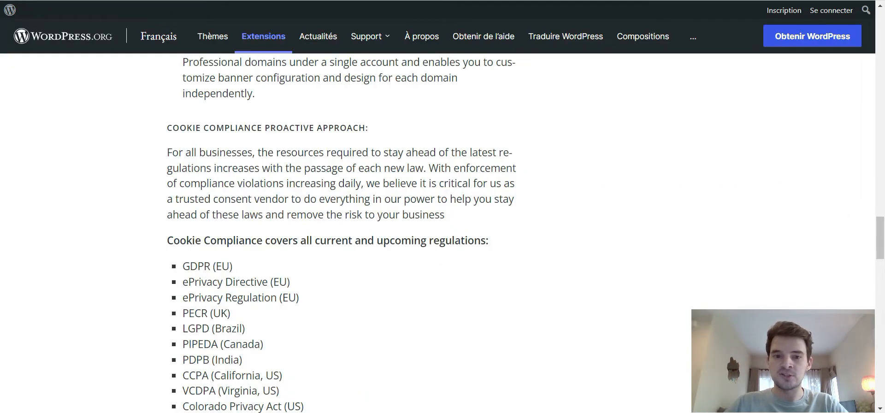
{"action": "scroll", "coordinate": [608, 202], "scroll_direction": "up", "scroll_amount": 10}
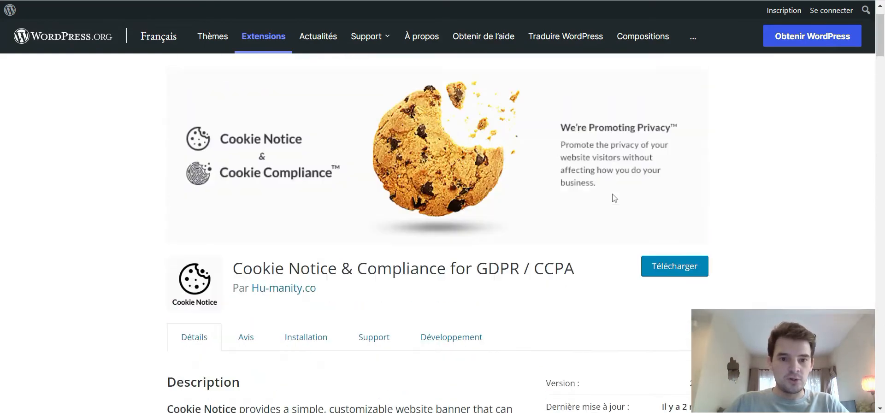
{"action": "scroll", "coordinate": [507, 203], "scroll_direction": "down", "scroll_amount": 6}
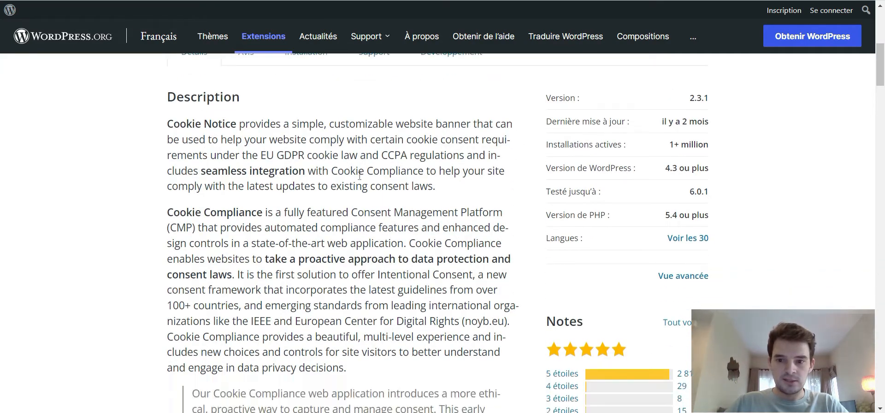
{"action": "key", "text": "ctrl+a"}
Return to the GDPR extension results and compare the review counts of CookieYes and Cookie Notice & Compliance.
{"action": "left_click", "coordinate": [688, 123]}
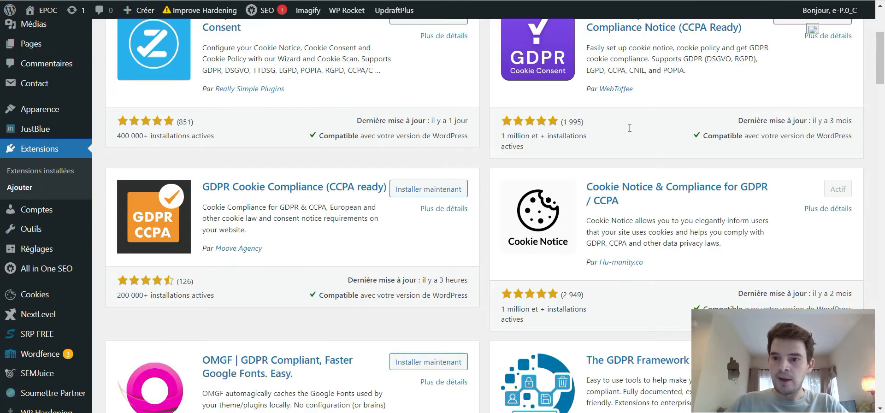
{"action": "scroll", "coordinate": [599, 79], "scroll_direction": "up", "scroll_amount": 1}
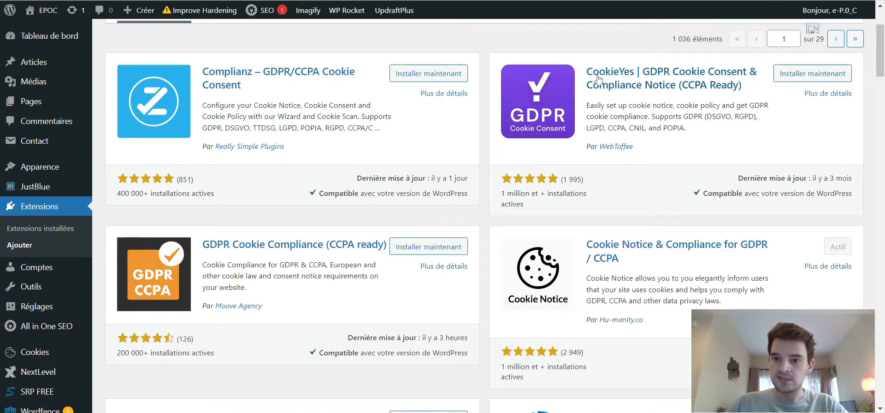
{"action": "left_click_drag", "start_coordinate": [583, 182], "coordinate": [564, 182]}
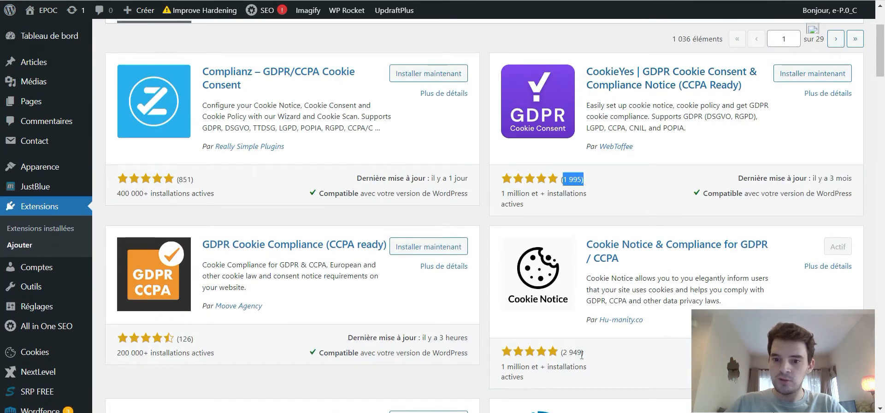
{"action": "mouse_move", "coordinate": [582, 355]}
{"action": "left_mouse_down"}
{"action": "mouse_move", "coordinate": [562, 354]}
{"action": "mouse_move", "coordinate": [583, 353]}
{"action": "left_mouse_up"}
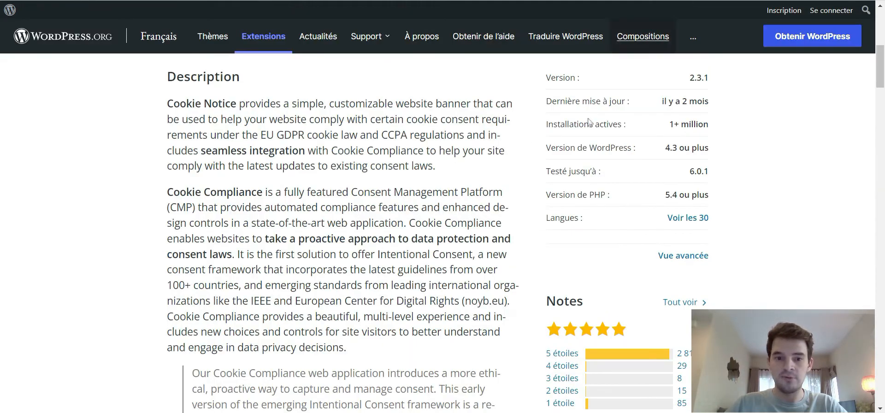
Examine Cookie Compliance's features and covered regulations on the WordPress.org page, including LGPD (Brazil), and return to the page's beginning.
{"action": "scroll", "coordinate": [471, 128], "scroll_direction": "down", "scroll_amount": 15}
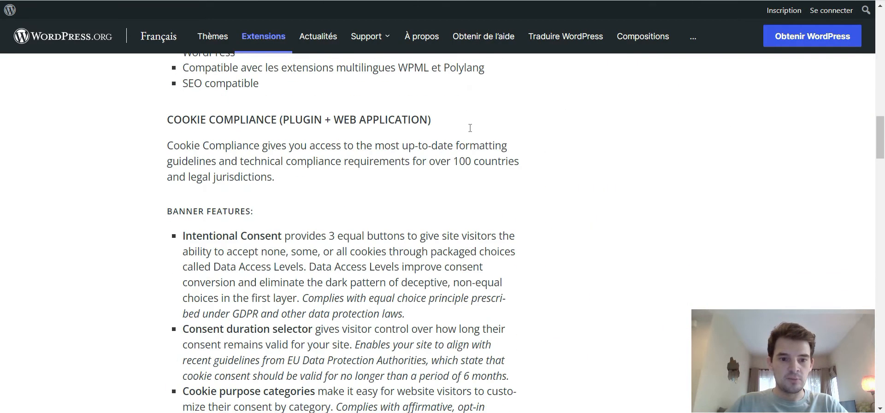
{"action": "scroll", "coordinate": [470, 128], "scroll_direction": "down", "scroll_amount": 10}
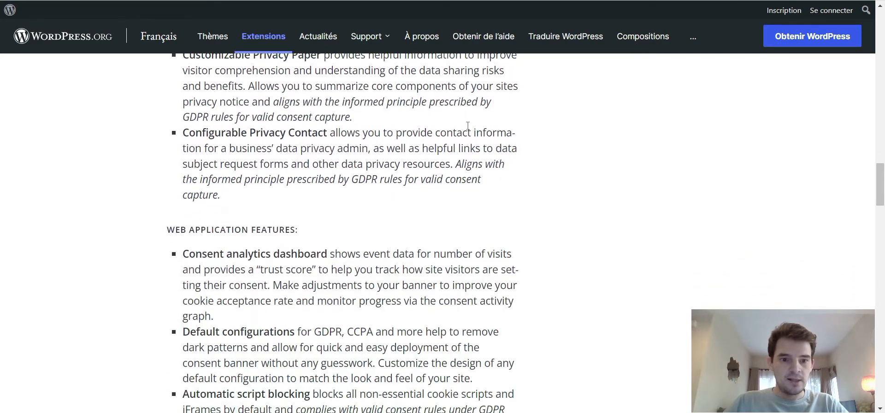
{"action": "scroll", "coordinate": [468, 125], "scroll_direction": "down", "scroll_amount": 14}
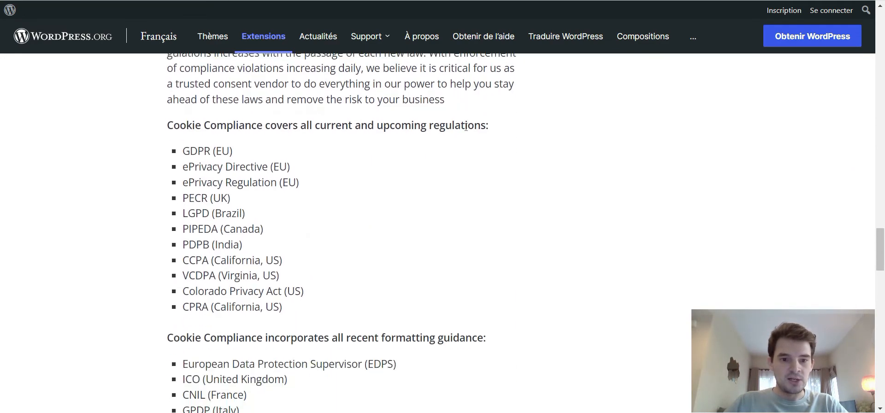
{"action": "left_click_drag", "start_coordinate": [196, 151], "coordinate": [284, 291]}
{"action": "left_click", "coordinate": [283, 292]}
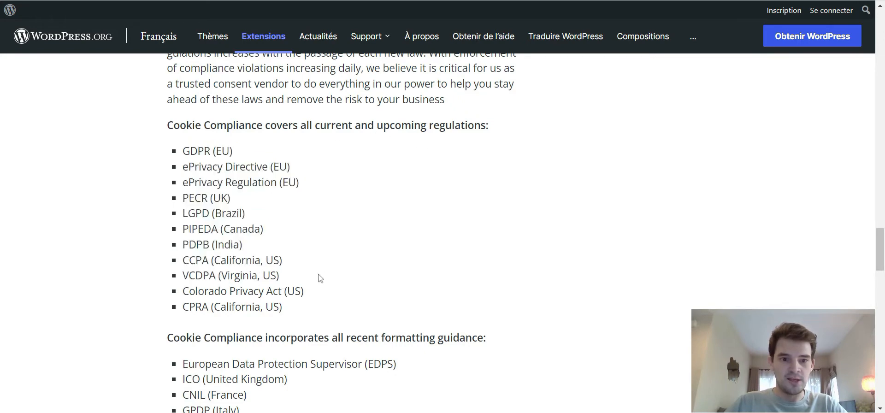
{"action": "left_click_drag", "start_coordinate": [184, 214], "coordinate": [241, 213]}
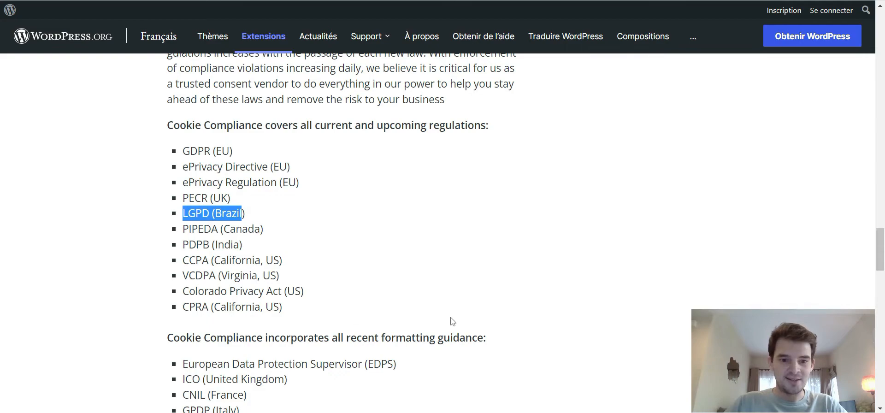
{"action": "scroll", "coordinate": [453, 321], "scroll_direction": "up", "scroll_amount": 5}
{"action": "scroll", "coordinate": [441, 284], "scroll_direction": "up", "scroll_amount": 20}
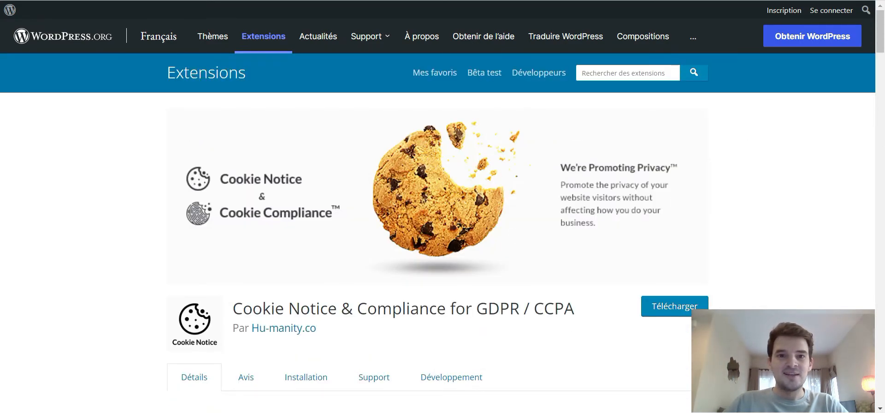
Switch to the ChercheNet site's Cookie Notice settings and review the application ID and key, notification message and button text.
{"action": "key", "text": "ctrl+Tab"}
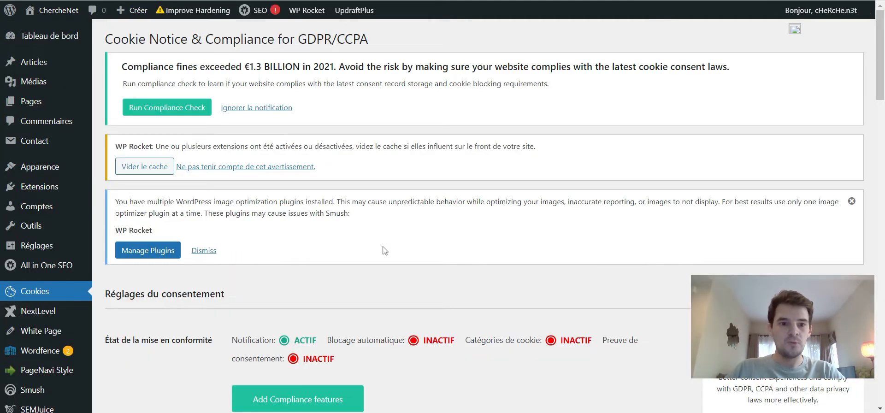
{"action": "scroll", "coordinate": [385, 245], "scroll_direction": "down", "scroll_amount": 7}
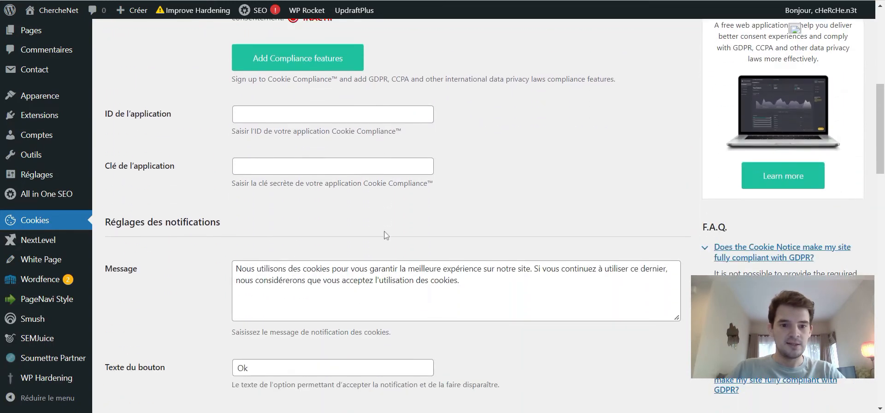
{"action": "scroll", "coordinate": [386, 235], "scroll_direction": "down", "scroll_amount": 3}
{"action": "left_click_drag", "start_coordinate": [409, 179], "coordinate": [216, 145]}
{"action": "left_click", "coordinate": [292, 160]}
{"action": "scroll", "coordinate": [500, 181], "scroll_direction": "down", "scroll_amount": 3}
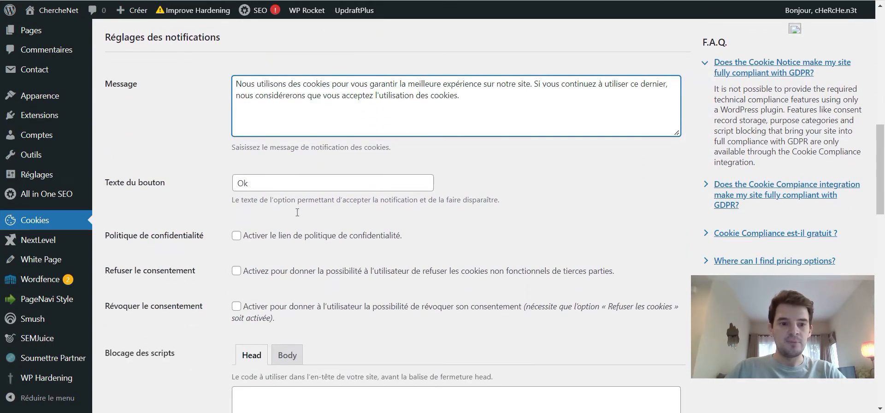
{"action": "left_click", "coordinate": [260, 129]}
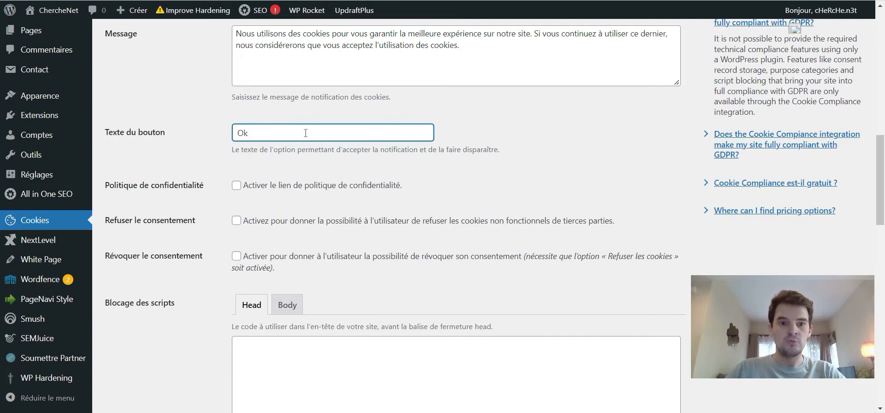
{"action": "left_click_drag", "start_coordinate": [296, 134], "coordinate": [203, 144]}
Enable the privacy policy link in the cookie notice and point it to the "Mentions légales" page.
{"action": "scroll", "coordinate": [203, 144], "scroll_direction": "down", "scroll_amount": 1}
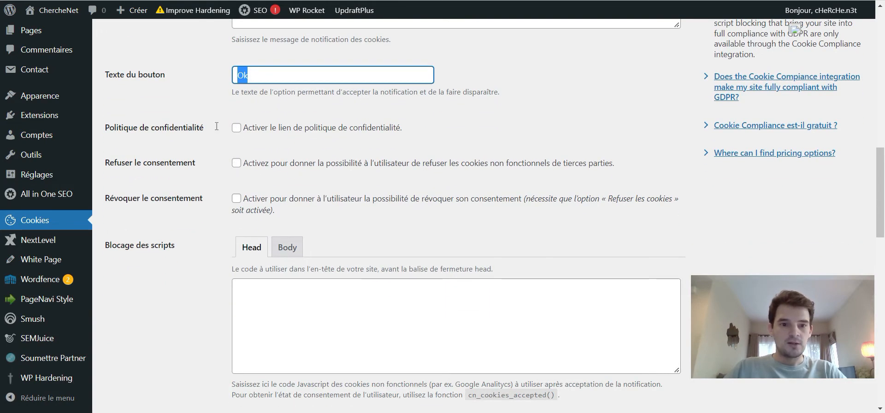
{"action": "left_click", "coordinate": [236, 128]}
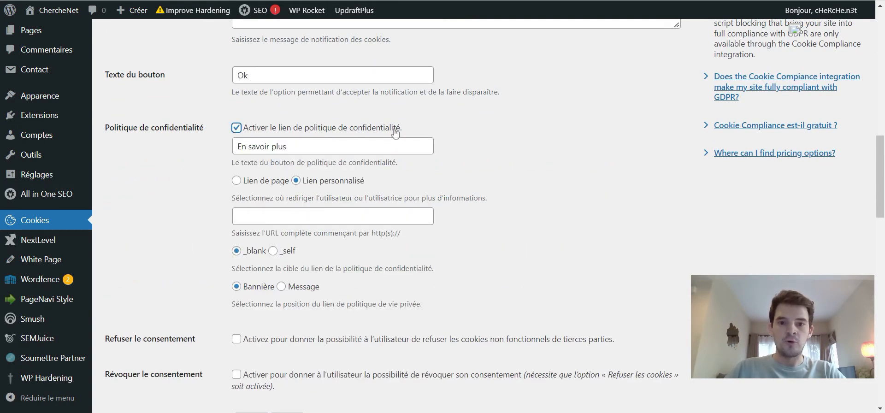
{"action": "left_click", "coordinate": [237, 180]}
{"action": "left_click", "coordinate": [277, 217]}
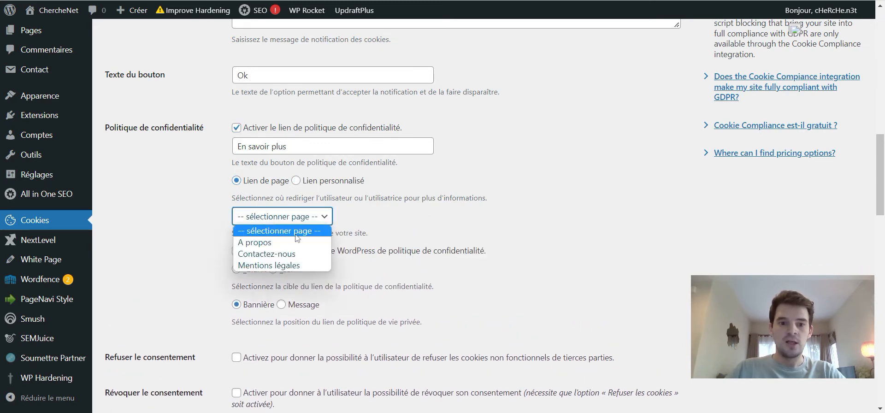
{"action": "left_click", "coordinate": [280, 266]}
Enable the options that let visitors refuse non-functional third-party cookies and revoke their consent.
{"action": "scroll", "coordinate": [441, 228], "scroll_direction": "down", "scroll_amount": 1}
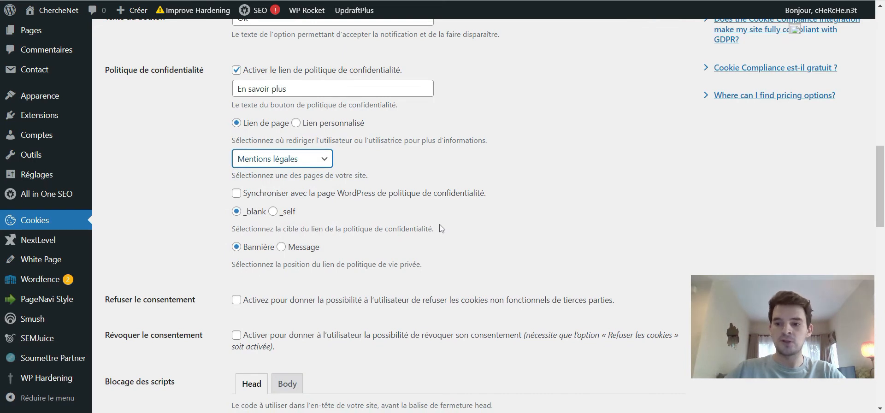
{"action": "scroll", "coordinate": [442, 231], "scroll_direction": "down", "scroll_amount": 2}
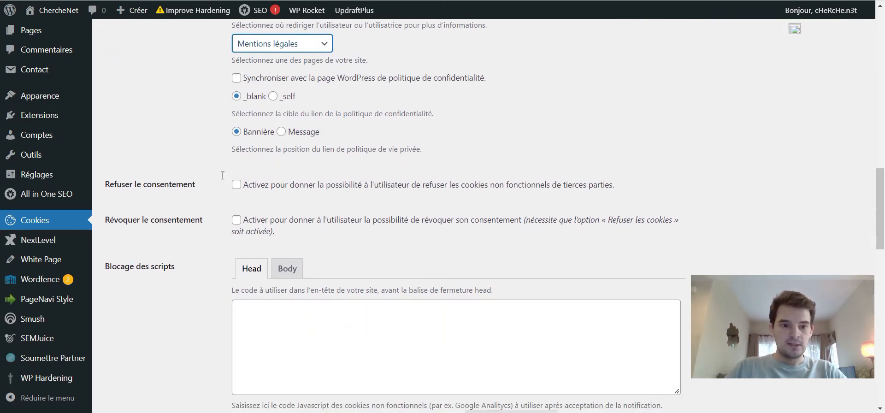
{"action": "left_click", "coordinate": [237, 185]}
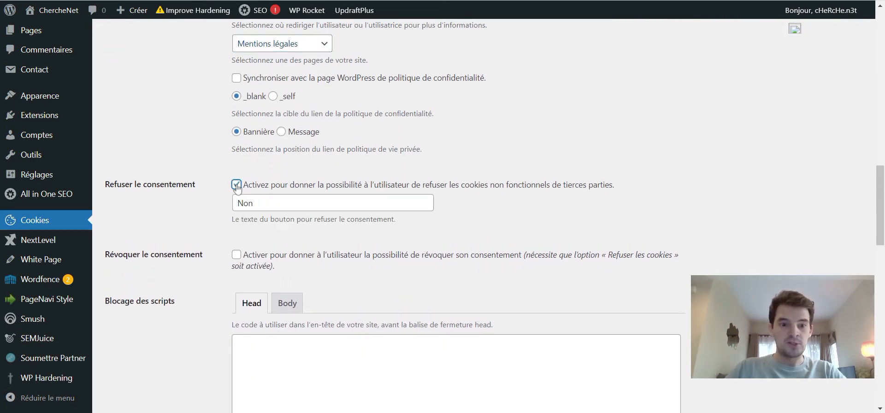
{"action": "scroll", "coordinate": [283, 210], "scroll_direction": "down", "scroll_amount": 1}
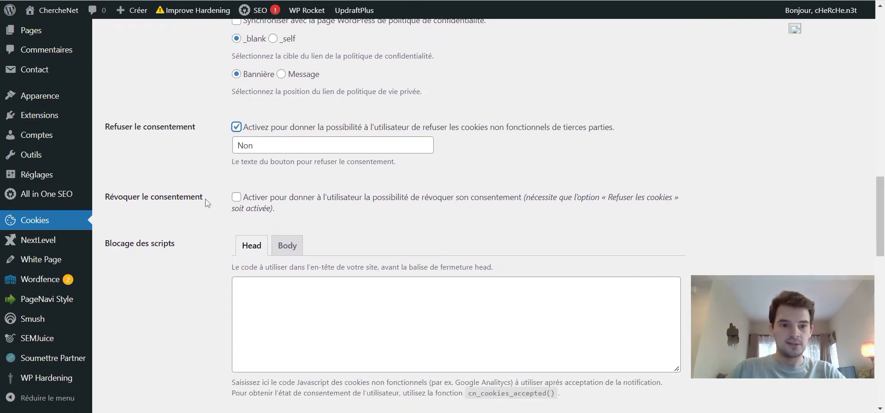
{"action": "left_click", "coordinate": [237, 198]}
Review the revocation fields, the "Blocage des scripts" head code area, and the reload, scroll and click acceptance options.
{"action": "scroll", "coordinate": [328, 198], "scroll_direction": "down", "scroll_amount": 2}
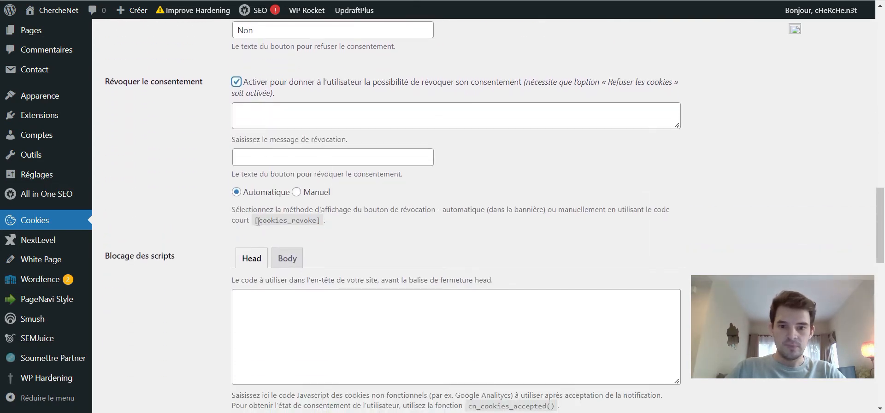
{"action": "scroll", "coordinate": [396, 217], "scroll_direction": "down", "scroll_amount": 3}
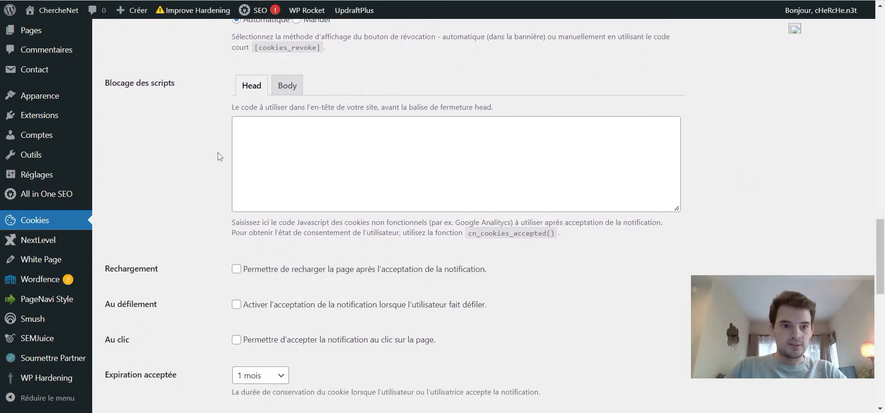
{"action": "left_click", "coordinate": [338, 183]}
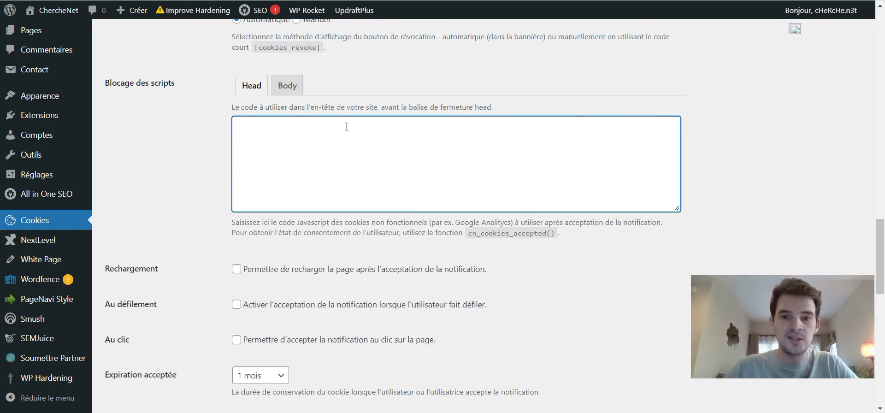
{"action": "scroll", "coordinate": [339, 194], "scroll_direction": "down", "scroll_amount": 3}
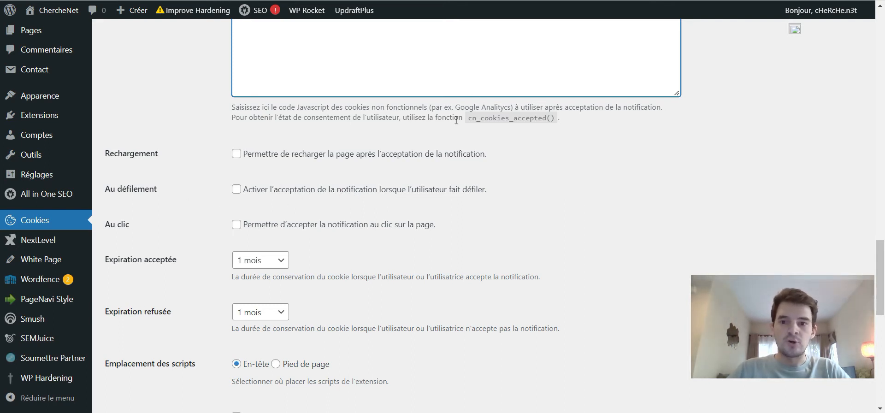
{"action": "scroll", "coordinate": [456, 121], "scroll_direction": "up", "scroll_amount": 1}
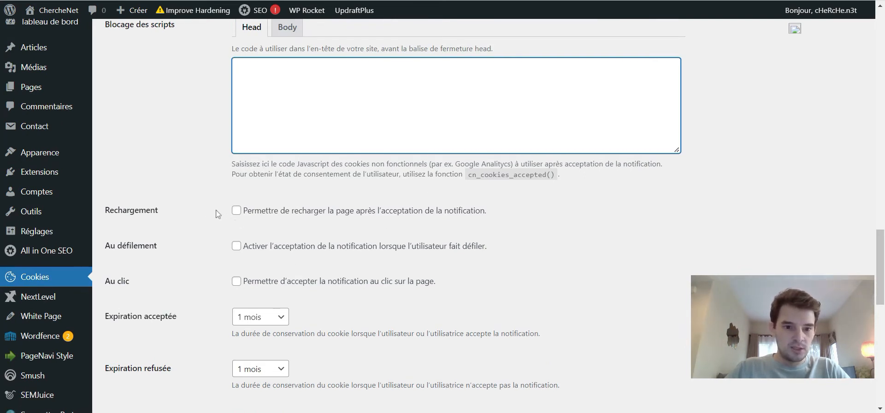
{"action": "scroll", "coordinate": [215, 215], "scroll_direction": "down", "scroll_amount": 2}
{"action": "scroll", "coordinate": [249, 189], "scroll_direction": "down", "scroll_amount": 1}
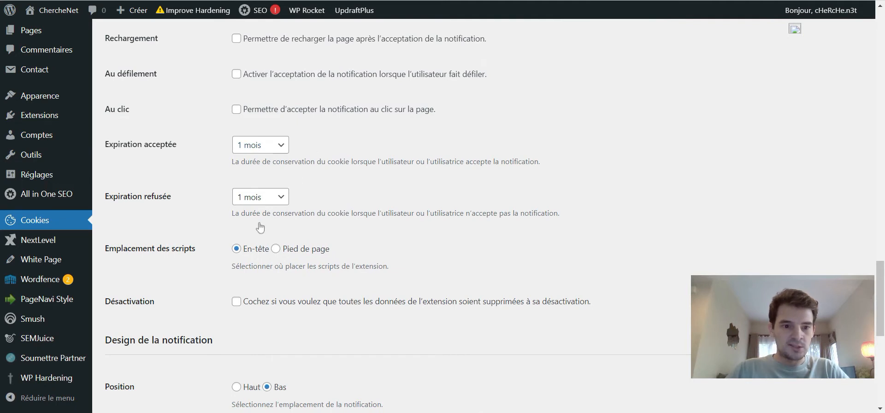
Inspect the accepted-cookie expiration choices, script placement, and the notification's position, animation, colour and button class settings.
{"action": "left_click", "coordinate": [261, 145]}
{"action": "left_click", "coordinate": [261, 149]}
{"action": "scroll", "coordinate": [291, 210], "scroll_direction": "down", "scroll_amount": 1}
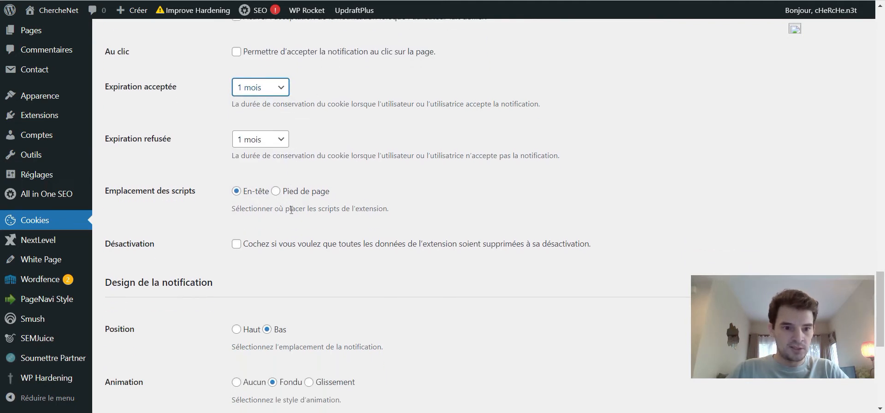
{"action": "scroll", "coordinate": [283, 209], "scroll_direction": "down", "scroll_amount": 1}
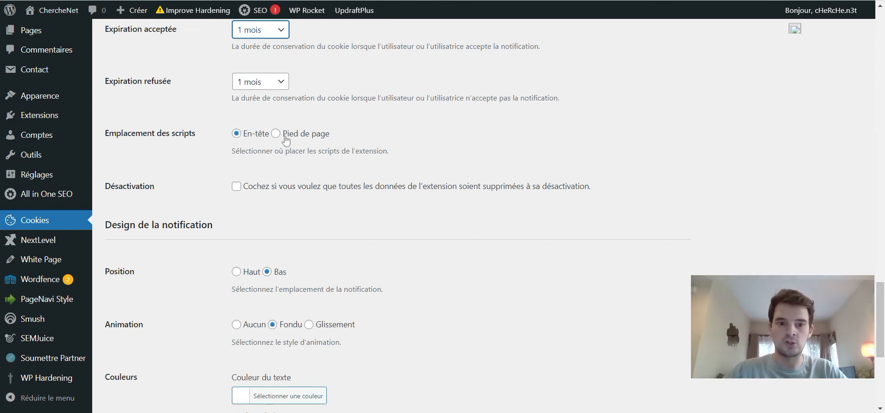
{"action": "scroll", "coordinate": [265, 136], "scroll_direction": "down", "scroll_amount": 4}
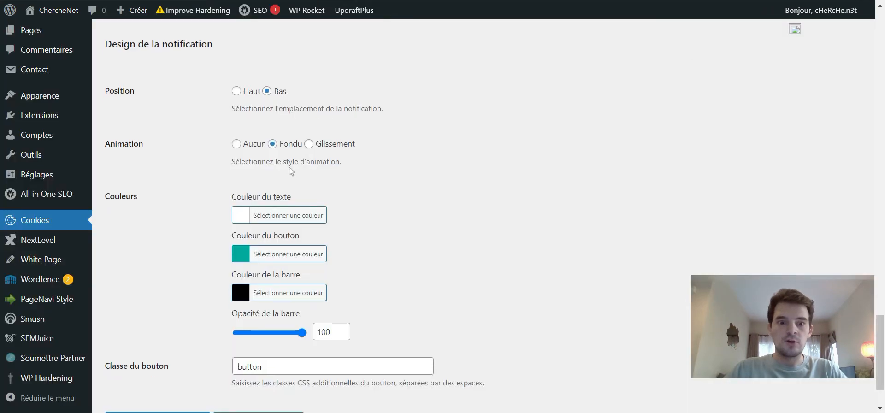
{"action": "scroll", "coordinate": [382, 166], "scroll_direction": "down", "scroll_amount": 2}
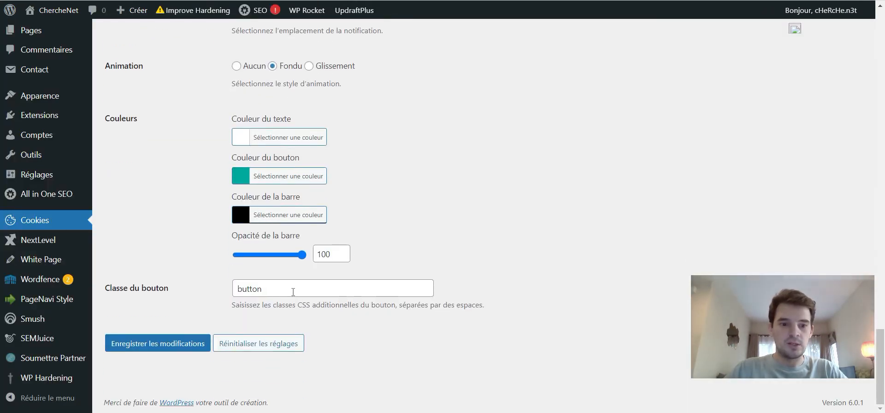
Check the notification's button class field, and review the consent status and the application ID and key fields.
{"action": "left_click", "coordinate": [270, 289]}
{"action": "left_click_drag", "start_coordinate": [271, 288], "coordinate": [222, 293]}
{"action": "left_click", "coordinate": [271, 287]}
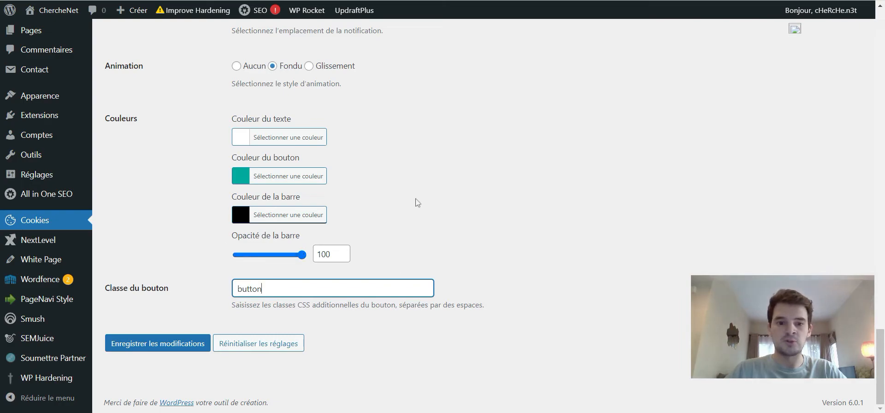
{"action": "scroll", "coordinate": [304, 321], "scroll_direction": "up", "scroll_amount": 20}
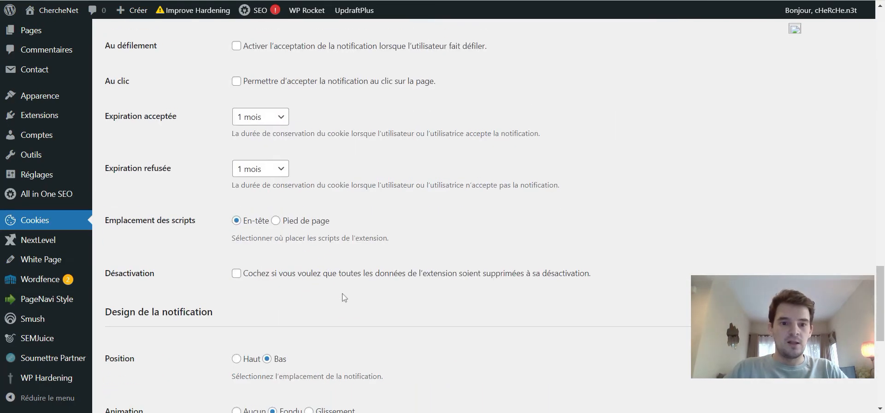
{"action": "scroll", "coordinate": [350, 294], "scroll_direction": "up", "scroll_amount": 15}
{"action": "scroll", "coordinate": [354, 249], "scroll_direction": "down", "scroll_amount": 3}
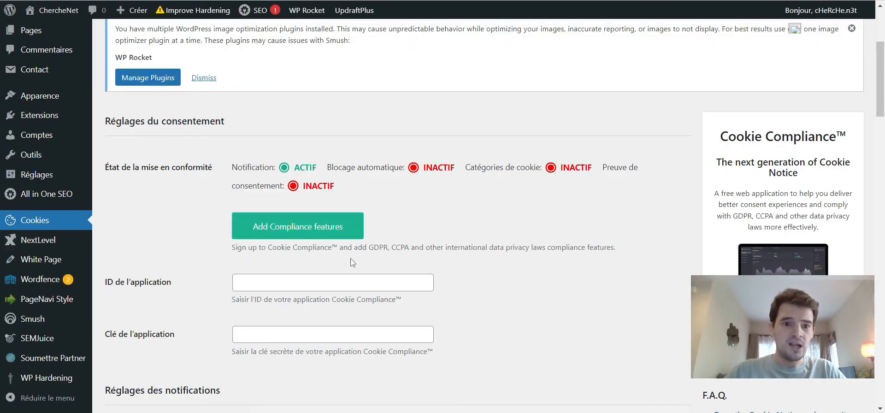
{"action": "scroll", "coordinate": [392, 157], "scroll_direction": "up", "scroll_amount": 4}
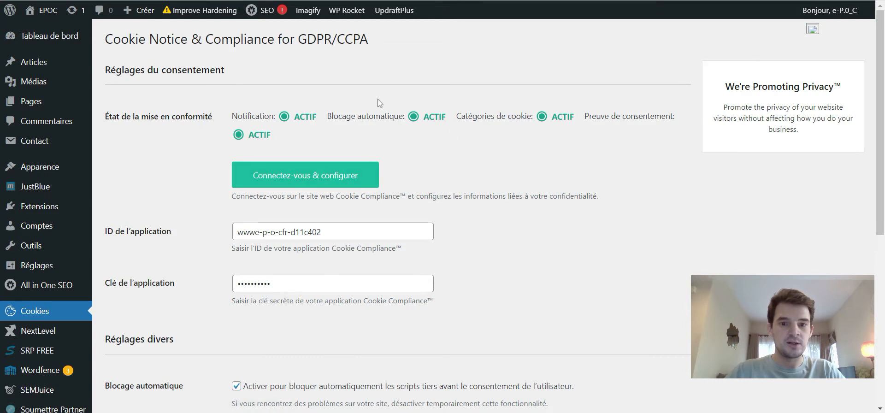
Inspect the EPOC site's compliance status, its application ID and key fields, and its miscellaneous settings.
{"action": "scroll", "coordinate": [323, 132], "scroll_direction": "down", "scroll_amount": 1}
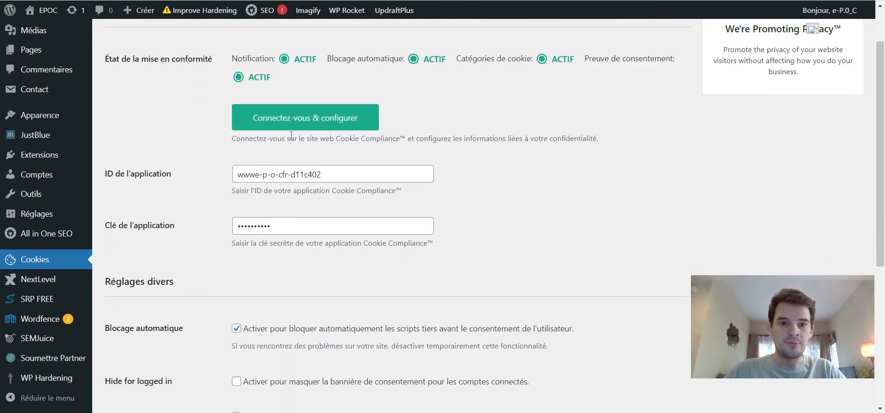
{"action": "scroll", "coordinate": [318, 119], "scroll_direction": "up", "scroll_amount": 1}
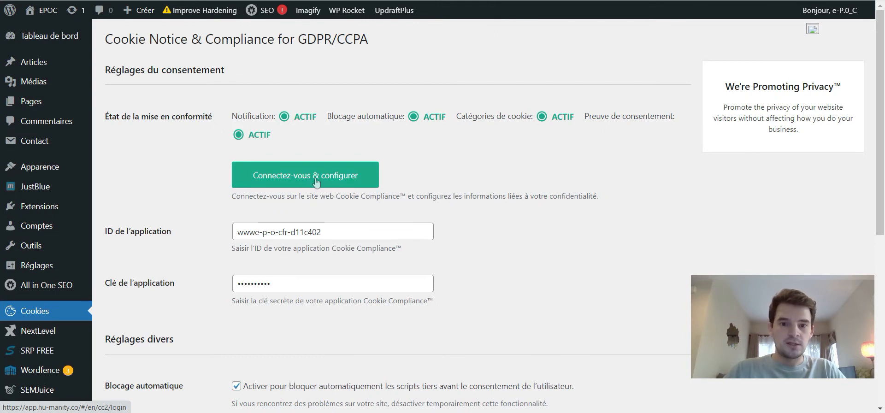
{"action": "scroll", "coordinate": [317, 182], "scroll_direction": "down", "scroll_amount": 1}
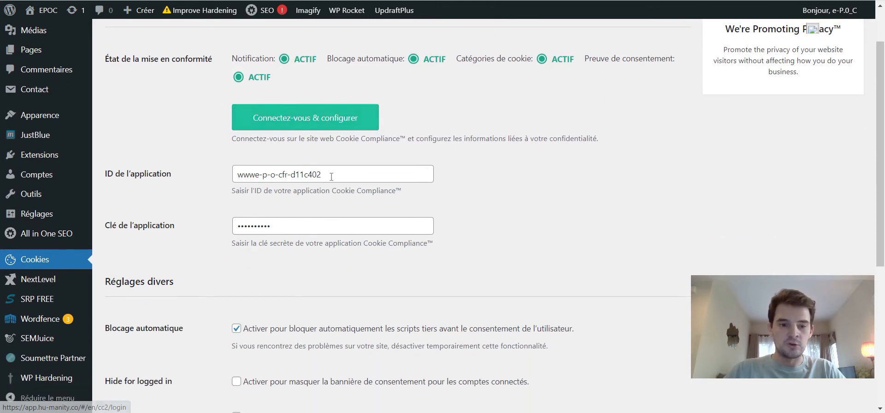
{"action": "left_click_drag", "start_coordinate": [343, 175], "coordinate": [249, 175]}
{"action": "left_click", "coordinate": [290, 174]}
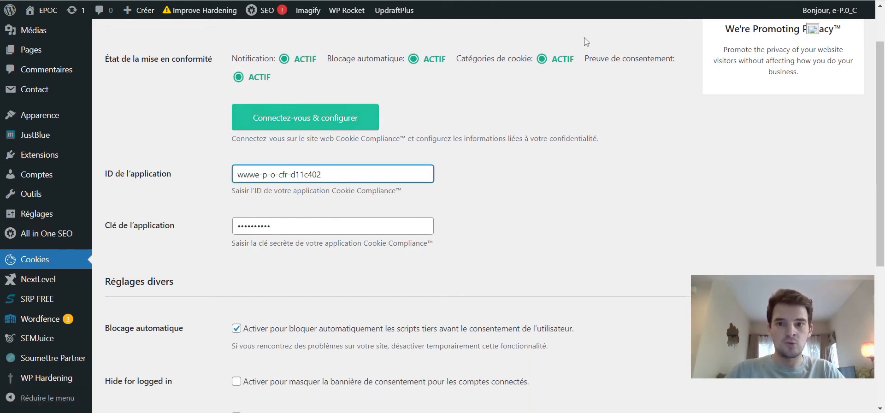
{"action": "scroll", "coordinate": [434, 106], "scroll_direction": "down", "scroll_amount": 2}
{"action": "scroll", "coordinate": [431, 108], "scroll_direction": "up", "scroll_amount": 2}
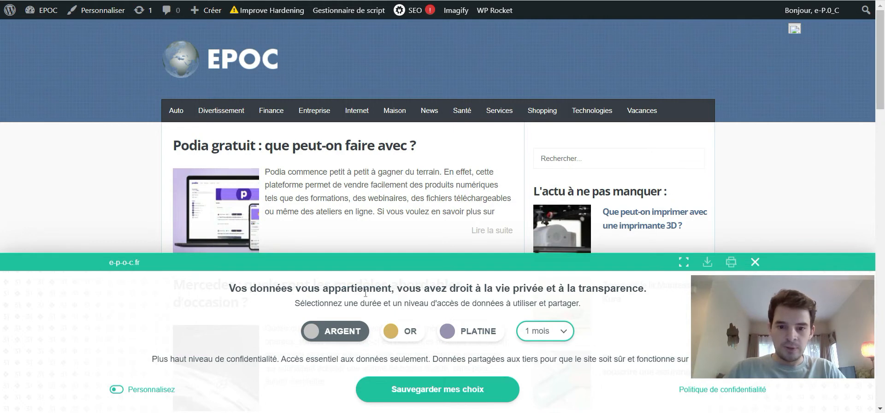
Switch the EPOC cookie banner's consent level to Or, to Platine, and back to Argent.
{"action": "scroll", "coordinate": [365, 293], "scroll_direction": "down", "scroll_amount": 2}
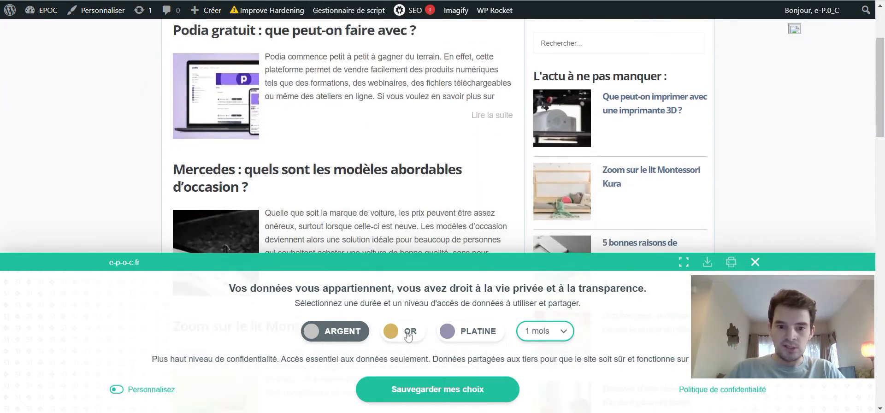
{"action": "left_click", "coordinate": [402, 339]}
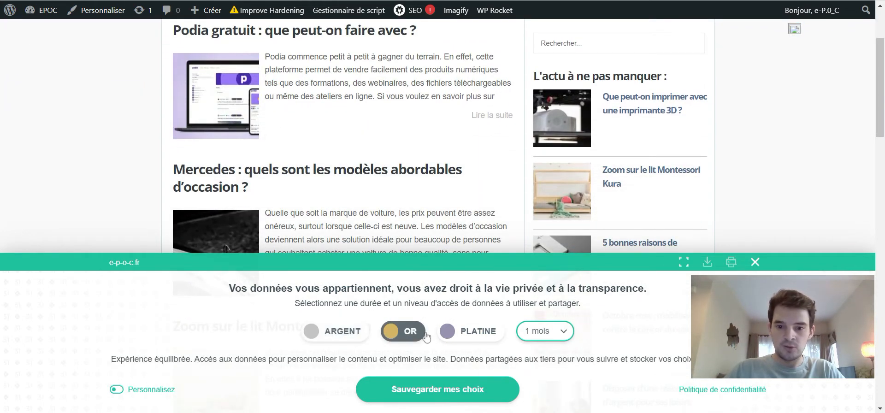
{"action": "left_click", "coordinate": [469, 335]}
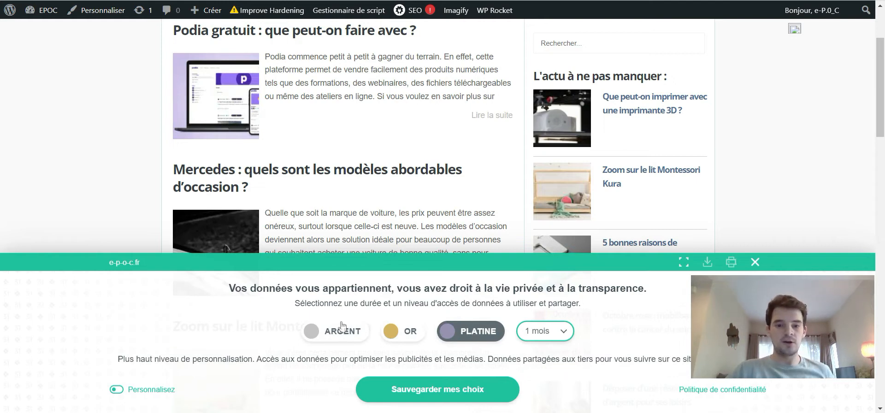
{"action": "left_click", "coordinate": [341, 328]}
{"action": "left_click_drag", "start_coordinate": [818, 351], "coordinate": [811, 218]}
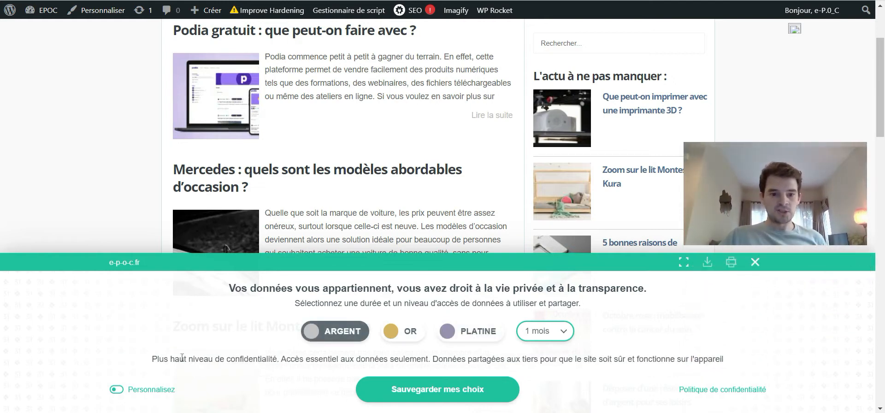
Read the descriptions of the Argent, Or and Platine consent levels in the cookie banner.
{"action": "left_click_drag", "start_coordinate": [170, 359], "coordinate": [418, 359]}
{"action": "left_click", "coordinate": [415, 358]}
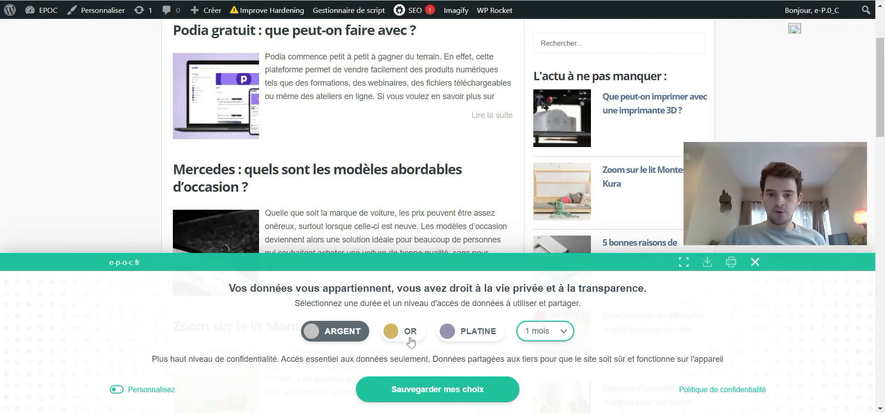
{"action": "left_click", "coordinate": [410, 341]}
{"action": "left_click_drag", "start_coordinate": [143, 360], "coordinate": [376, 359]}
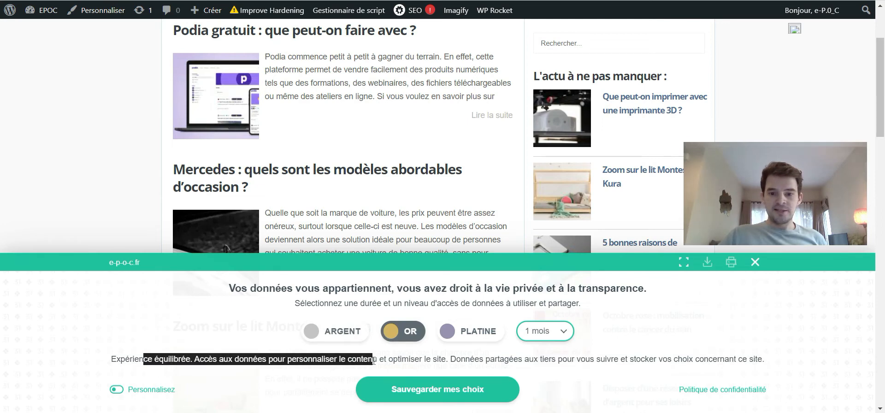
{"action": "left_click", "coordinate": [376, 360]}
{"action": "left_click", "coordinate": [491, 332]}
{"action": "left_click_drag", "start_coordinate": [118, 358], "coordinate": [480, 359]}
{"action": "left_click", "coordinate": [269, 360]}
{"action": "left_click", "coordinate": [496, 363]}
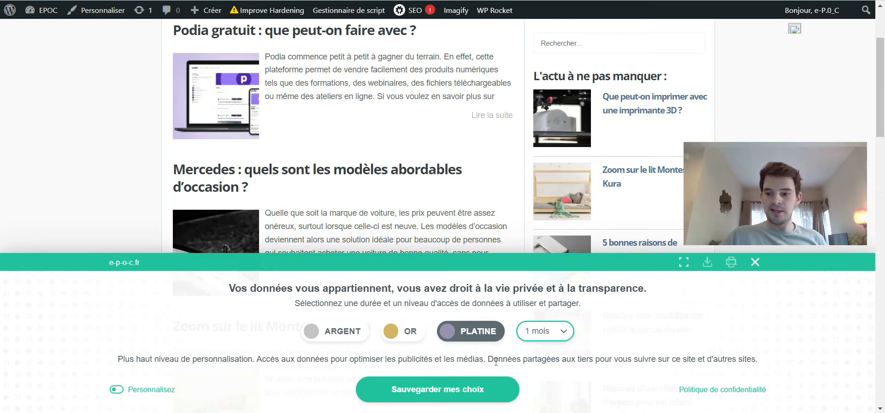
Check the banner's consent duration choices, keep 1 mois, and select the Or level.
{"action": "left_click", "coordinate": [547, 336]}
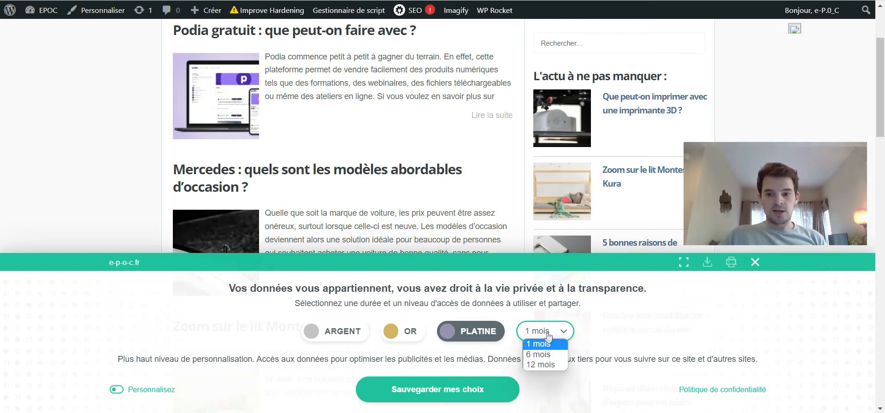
{"action": "left_click", "coordinate": [562, 343]}
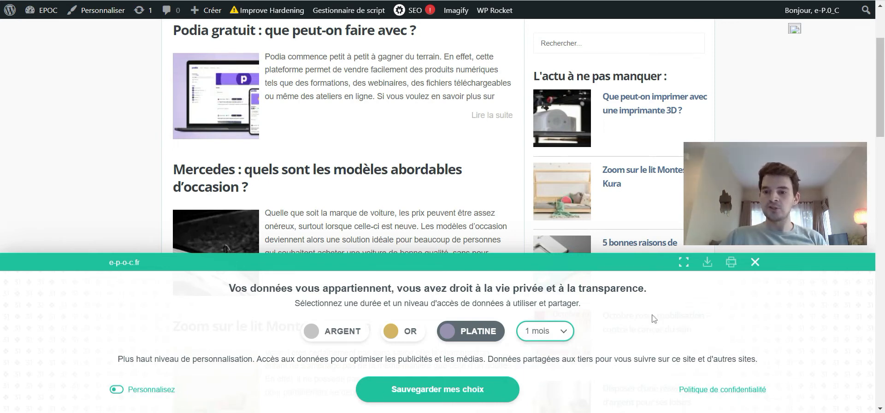
{"action": "scroll", "coordinate": [462, 302], "scroll_direction": "down", "scroll_amount": 1}
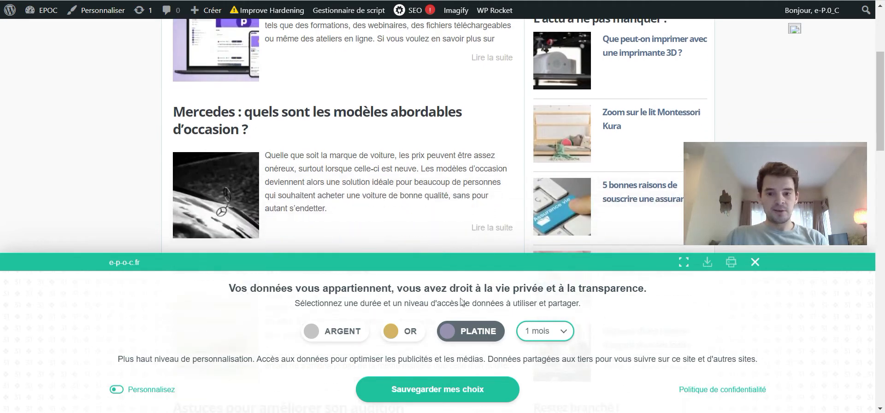
{"action": "left_click", "coordinate": [362, 341]}
{"action": "left_click", "coordinate": [408, 341]}
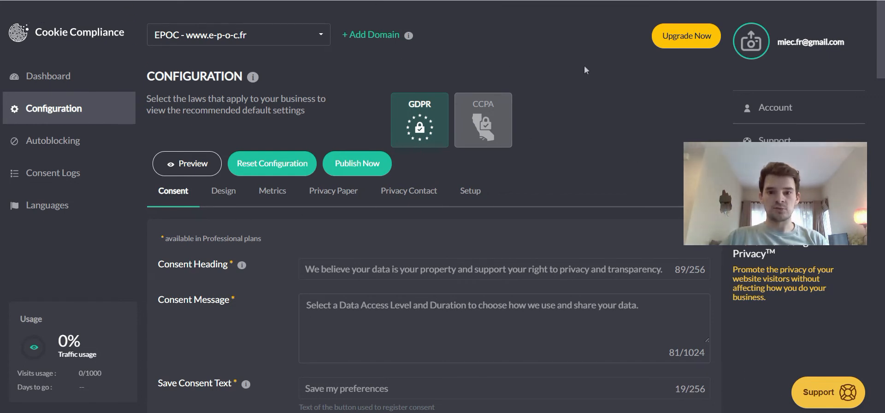
In the Cookie Compliance web app, add CCPA alongside GDPR for the EPOC domain and look over the consent texts.
{"action": "left_click", "coordinate": [488, 119]}
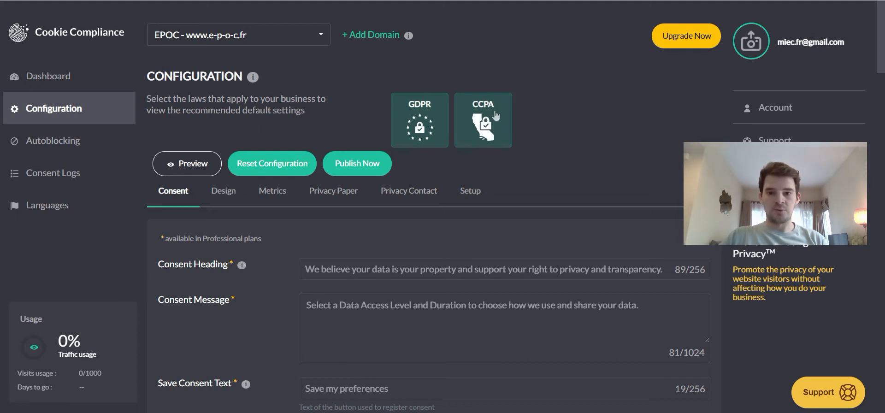
{"action": "scroll", "coordinate": [570, 165], "scroll_direction": "down", "scroll_amount": 1}
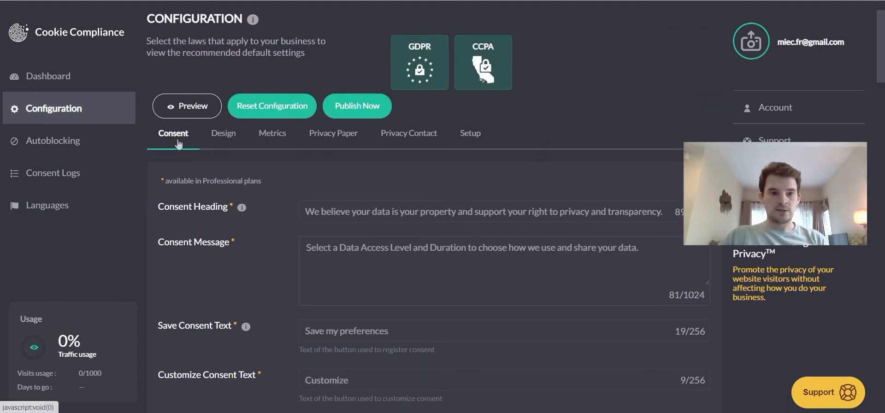
{"action": "scroll", "coordinate": [420, 245], "scroll_direction": "down", "scroll_amount": 3}
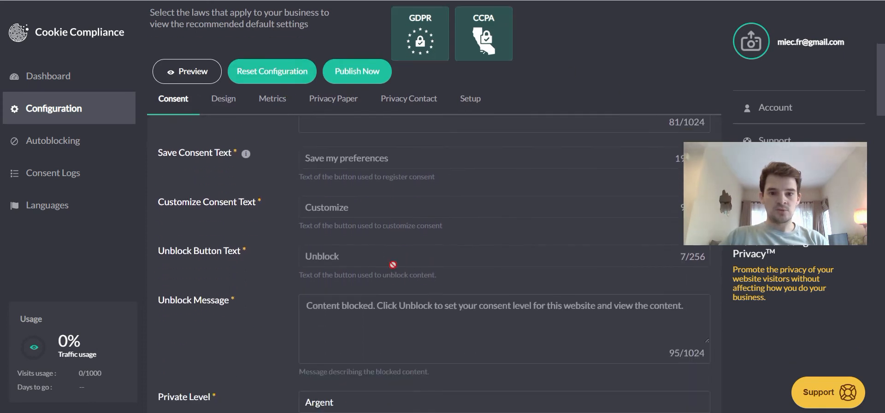
{"action": "scroll", "coordinate": [406, 268], "scroll_direction": "up", "scroll_amount": 1}
{"action": "scroll", "coordinate": [418, 276], "scroll_direction": "up", "scroll_amount": 2}
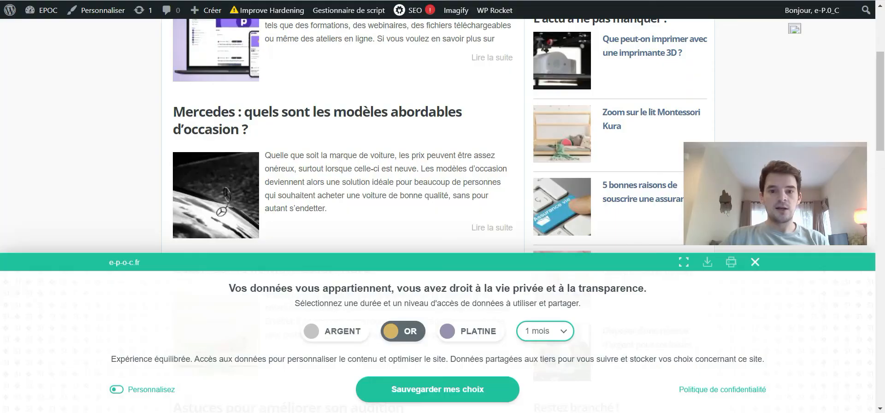
{"action": "scroll", "coordinate": [273, 152], "scroll_direction": "up", "scroll_amount": 4}
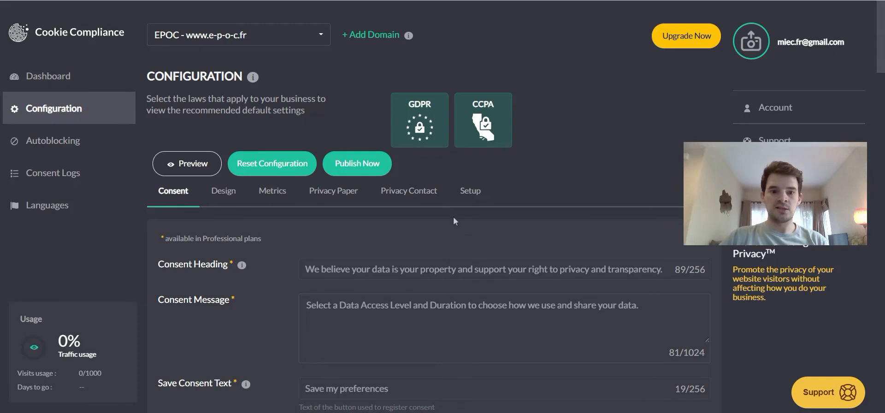
Review the Consent configuration: heading and message texts, consent level names and descriptions, privacy policy link, and duration options.
{"action": "scroll", "coordinate": [450, 221], "scroll_direction": "down", "scroll_amount": 3}
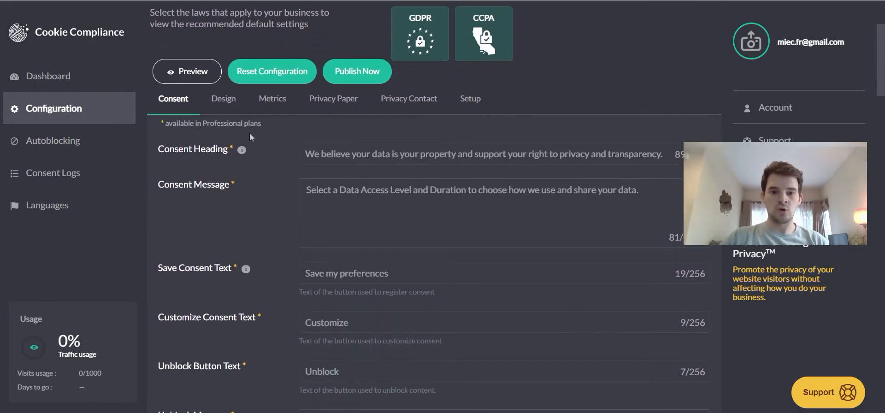
{"action": "scroll", "coordinate": [475, 225], "scroll_direction": "down", "scroll_amount": 4}
{"action": "scroll", "coordinate": [375, 200], "scroll_direction": "up", "scroll_amount": 8}
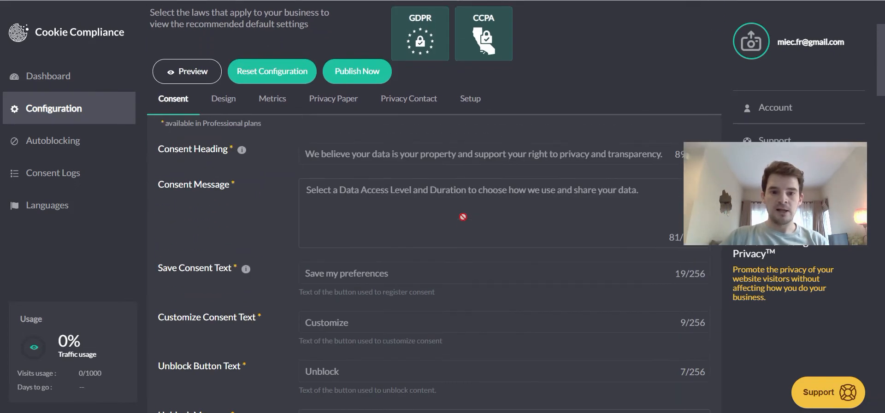
{"action": "scroll", "coordinate": [398, 230], "scroll_direction": "down", "scroll_amount": 1}
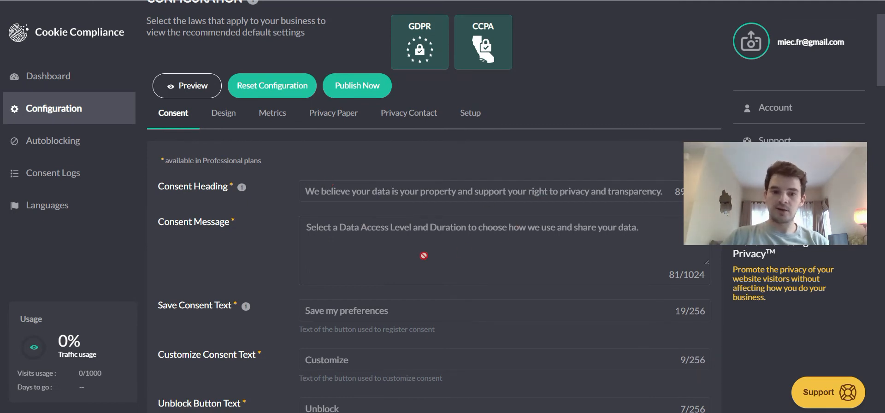
{"action": "scroll", "coordinate": [467, 206], "scroll_direction": "down", "scroll_amount": 8}
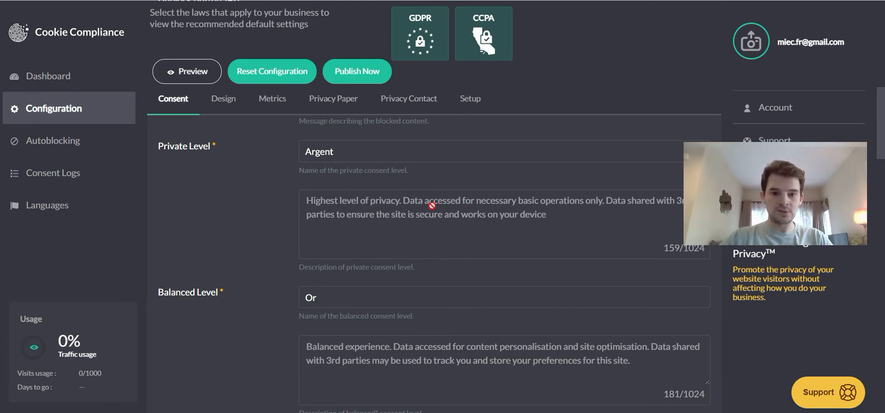
{"action": "scroll", "coordinate": [462, 203], "scroll_direction": "up", "scroll_amount": 3}
{"action": "scroll", "coordinate": [329, 227], "scroll_direction": "down", "scroll_amount": 9}
{"action": "scroll", "coordinate": [329, 227], "scroll_direction": "down", "scroll_amount": 10}
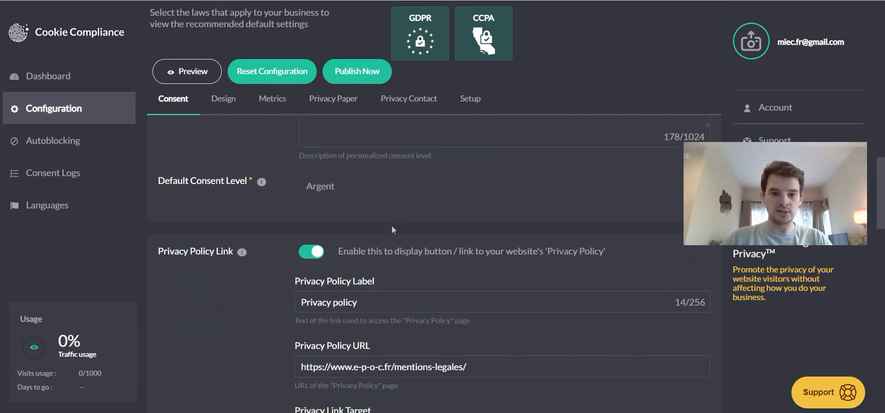
{"action": "scroll", "coordinate": [390, 225], "scroll_direction": "down", "scroll_amount": 4}
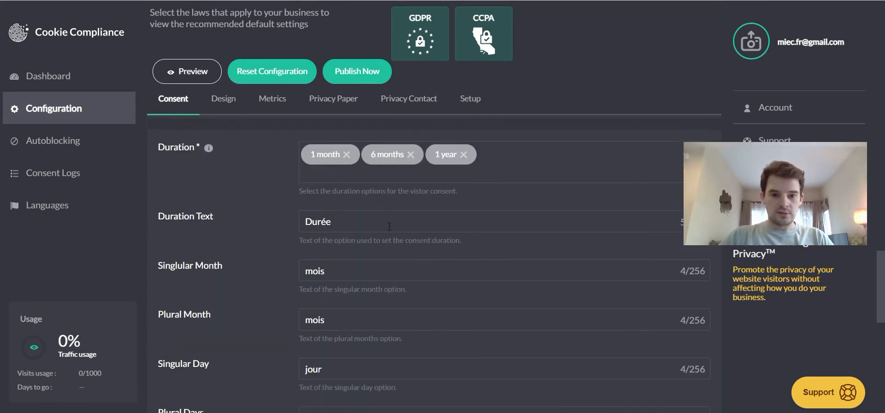
Open the language settings and select French (Standard) as the language to translate.
{"action": "left_click", "coordinate": [46, 204]}
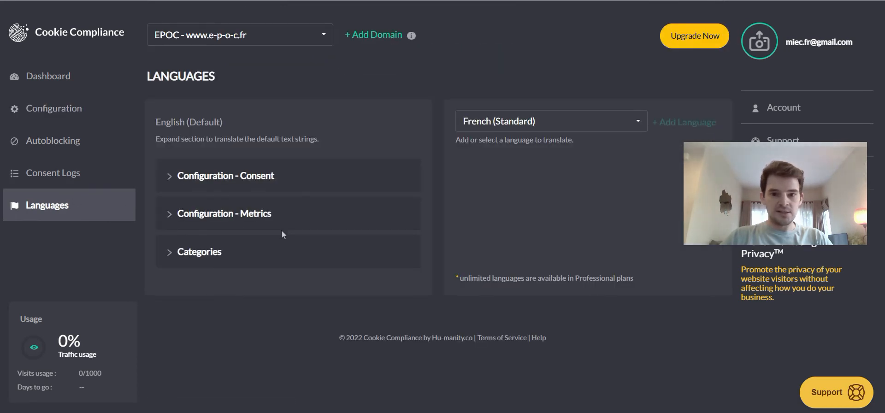
{"action": "left_click", "coordinate": [533, 123]}
{"action": "left_click", "coordinate": [535, 94]}
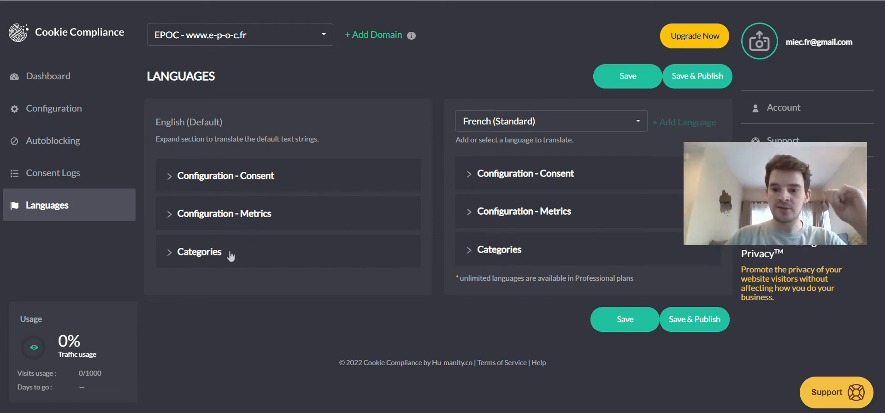
Open the subscription upgrade offer and compare the yearly and monthly pricing of the Professional plan.
{"action": "left_click", "coordinate": [704, 43]}
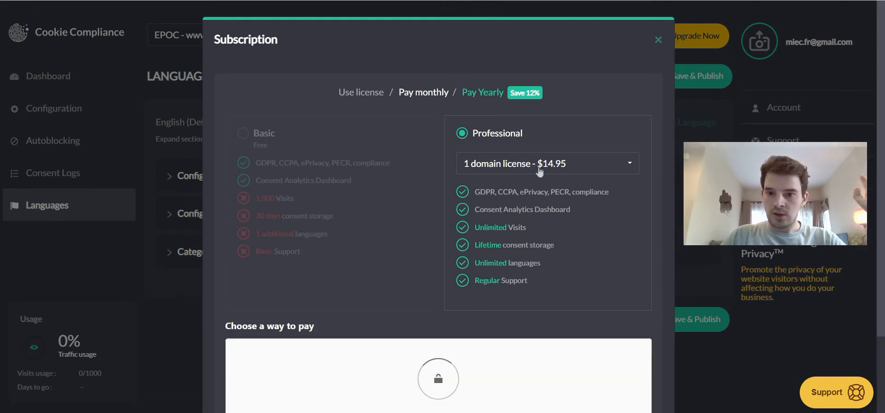
{"action": "left_click", "coordinate": [494, 93]}
{"action": "left_click", "coordinate": [444, 93]}
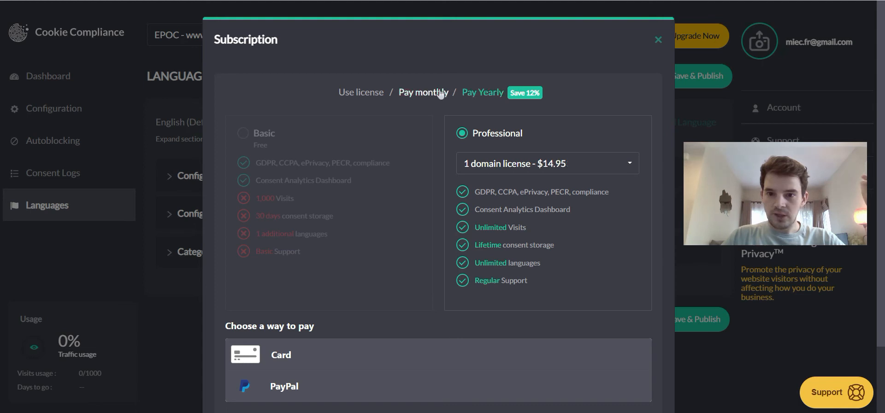
Show the Professional plan's yearly pricing, review its visits, consent storage, languages and compliance features and the payment methods, and close the subscription offer.
{"action": "left_click", "coordinate": [494, 95]}
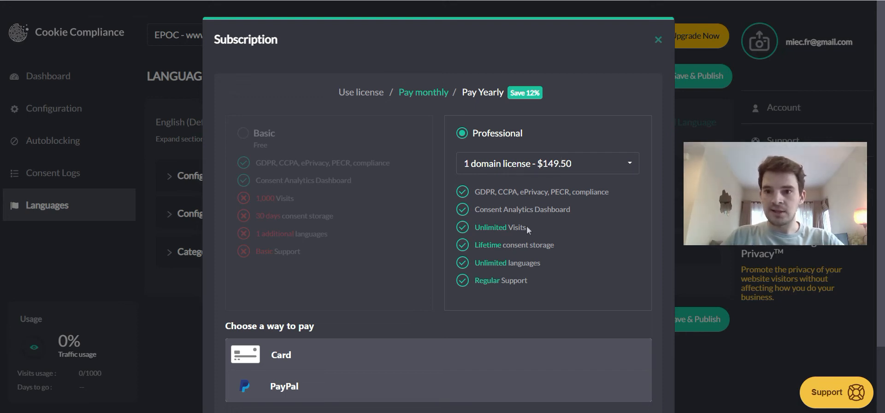
{"action": "left_click_drag", "start_coordinate": [527, 225], "coordinate": [474, 232]}
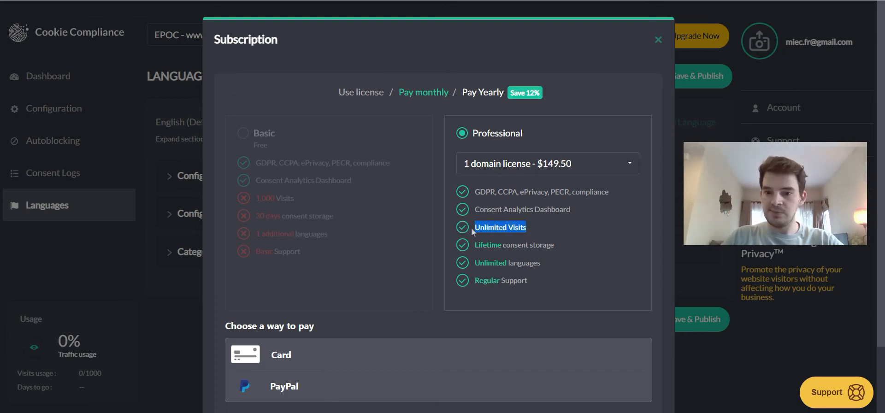
{"action": "left_click_drag", "start_coordinate": [557, 245], "coordinate": [472, 245]}
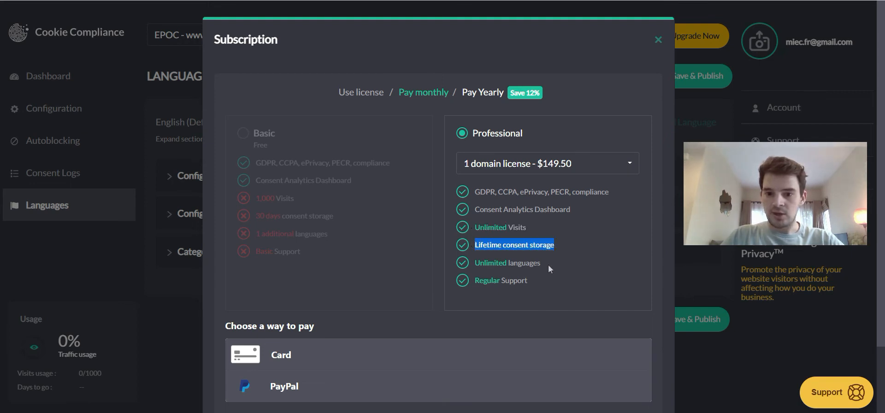
{"action": "left_click_drag", "start_coordinate": [544, 264], "coordinate": [473, 263]}
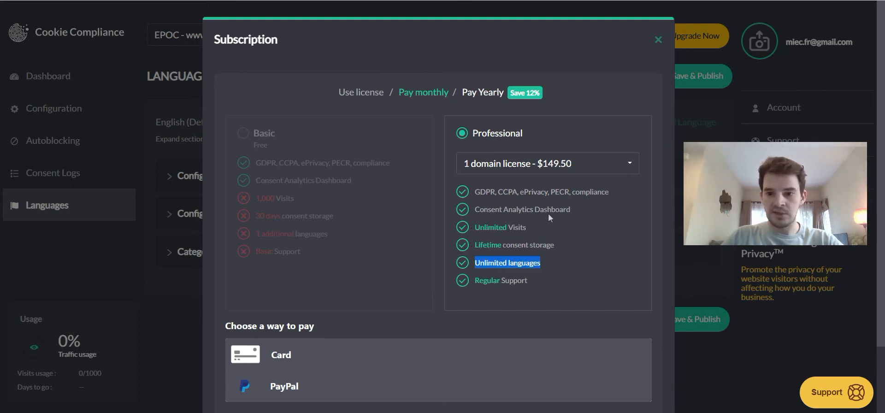
{"action": "left_click_drag", "start_coordinate": [474, 195], "coordinate": [613, 198]}
{"action": "left_click", "coordinate": [614, 198]}
{"action": "scroll", "coordinate": [425, 218], "scroll_direction": "down", "scroll_amount": 1}
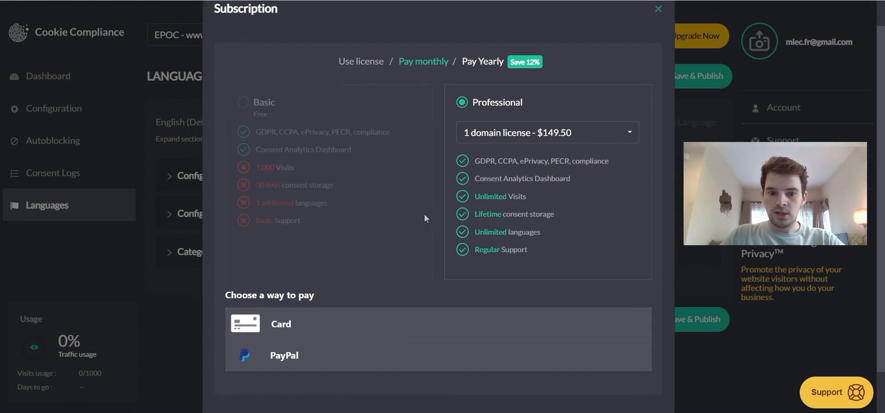
{"action": "scroll", "coordinate": [425, 218], "scroll_direction": "down", "scroll_amount": 1}
{"action": "scroll", "coordinate": [338, 290], "scroll_direction": "up", "scroll_amount": 2}
{"action": "left_click", "coordinate": [657, 40]}
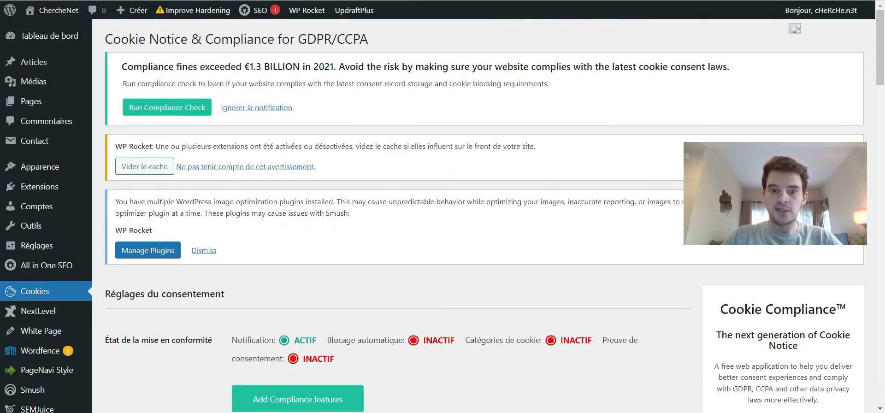
On the ChercheNet site, review the Cookie Notice settings for message, privacy policy, refusal, revocation, script blocking, position and colours.
{"action": "scroll", "coordinate": [386, 191], "scroll_direction": "down", "scroll_amount": 15}
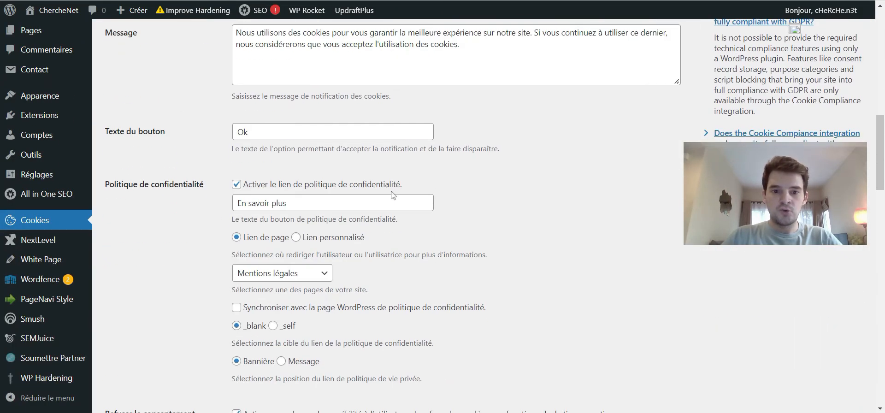
{"action": "scroll", "coordinate": [386, 191], "scroll_direction": "down", "scroll_amount": 5}
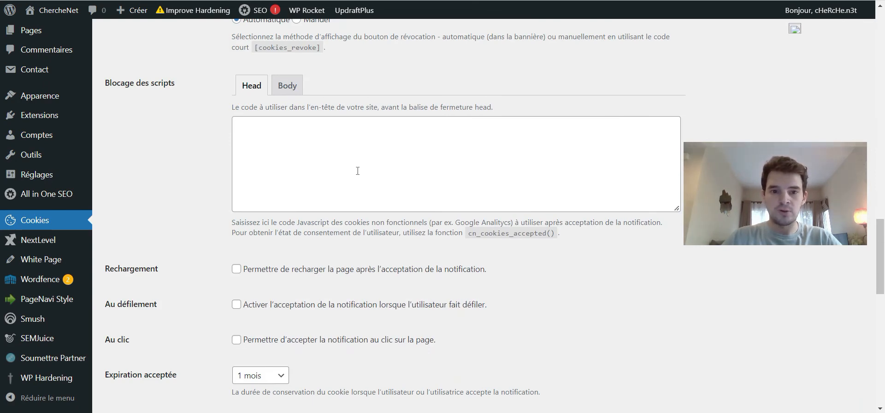
{"action": "left_click", "coordinate": [349, 154]}
{"action": "scroll", "coordinate": [269, 138], "scroll_direction": "down", "scroll_amount": 1}
{"action": "scroll", "coordinate": [275, 170], "scroll_direction": "up", "scroll_amount": 6}
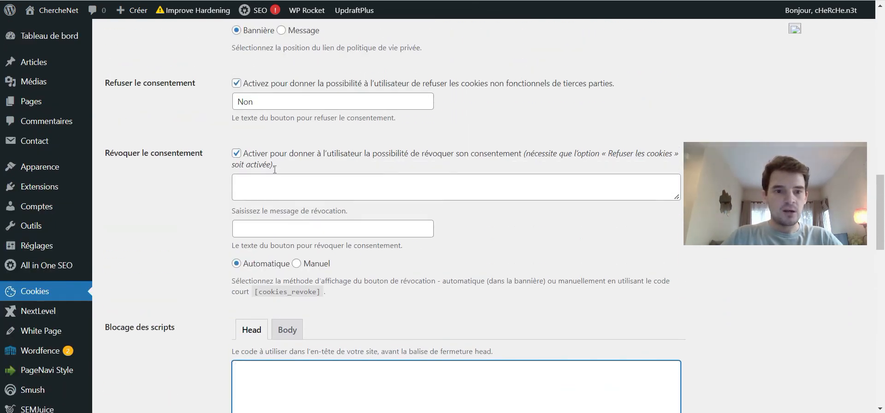
{"action": "scroll", "coordinate": [240, 132], "scroll_direction": "up", "scroll_amount": 4}
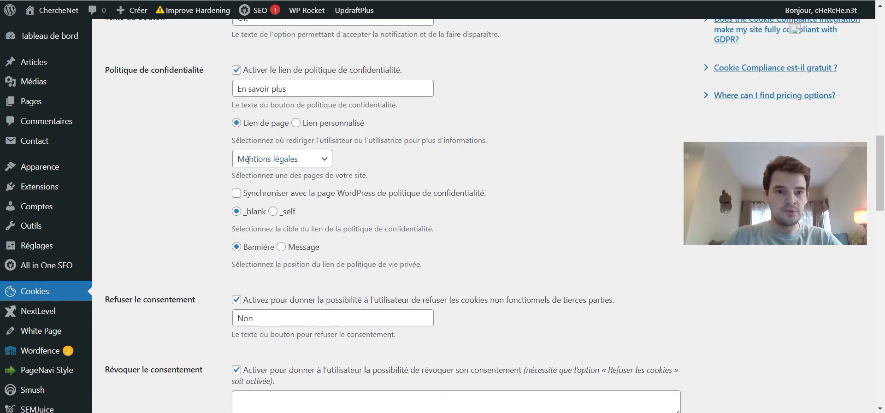
{"action": "scroll", "coordinate": [257, 203], "scroll_direction": "down", "scroll_amount": 3}
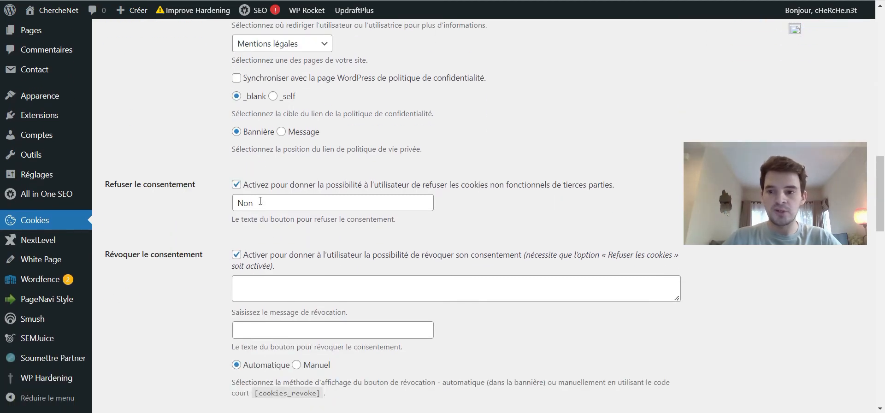
{"action": "scroll", "coordinate": [365, 240], "scroll_direction": "down", "scroll_amount": 18}
{"action": "scroll", "coordinate": [172, 319], "scroll_direction": "up", "scroll_amount": 1}
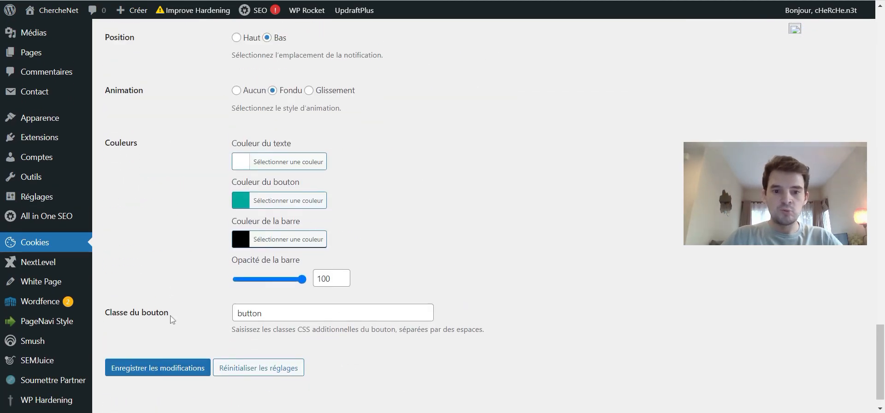
{"action": "scroll", "coordinate": [320, 292], "scroll_direction": "up", "scroll_amount": 20}
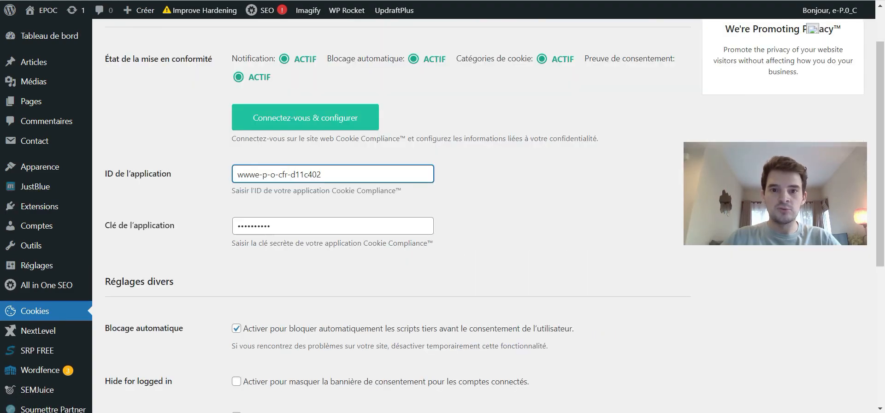
On the EPOC site, review the Cookie Notice compliance status, application credentials and miscellaneous settings such as automatic blocking, cache and script placement.
{"action": "scroll", "coordinate": [259, 165], "scroll_direction": "down", "scroll_amount": 1}
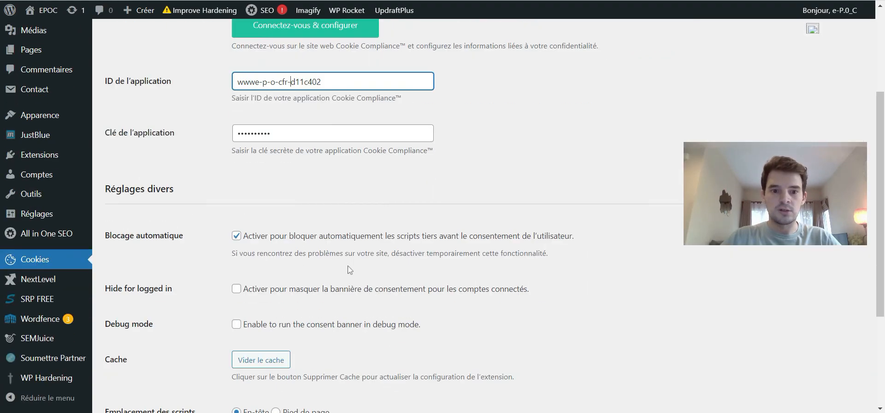
{"action": "scroll", "coordinate": [259, 165], "scroll_direction": "up", "scroll_amount": 2}
{"action": "scroll", "coordinate": [291, 184], "scroll_direction": "down", "scroll_amount": 5}
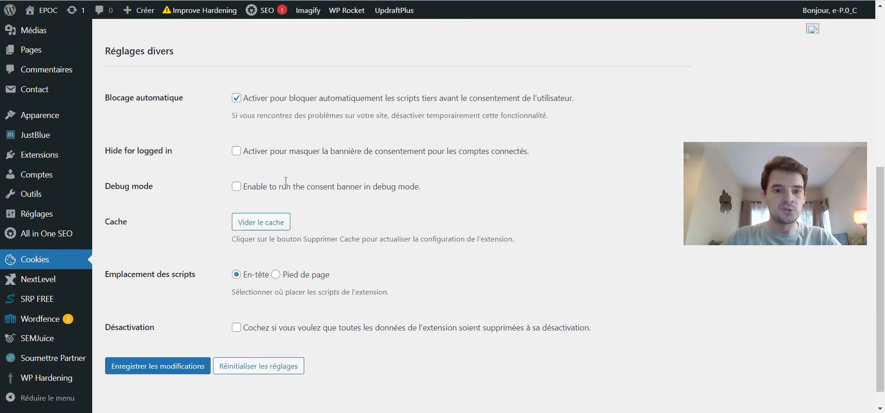
{"action": "scroll", "coordinate": [297, 237], "scroll_direction": "up", "scroll_amount": 1}
{"action": "scroll", "coordinate": [293, 279], "scroll_direction": "down", "scroll_amount": 2}
{"action": "scroll", "coordinate": [292, 279], "scroll_direction": "down", "scroll_amount": 1}
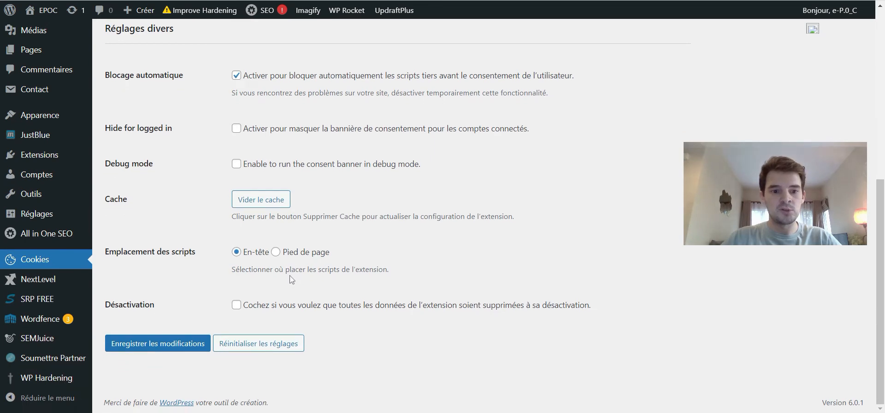
{"action": "scroll", "coordinate": [280, 294], "scroll_direction": "up", "scroll_amount": 2}
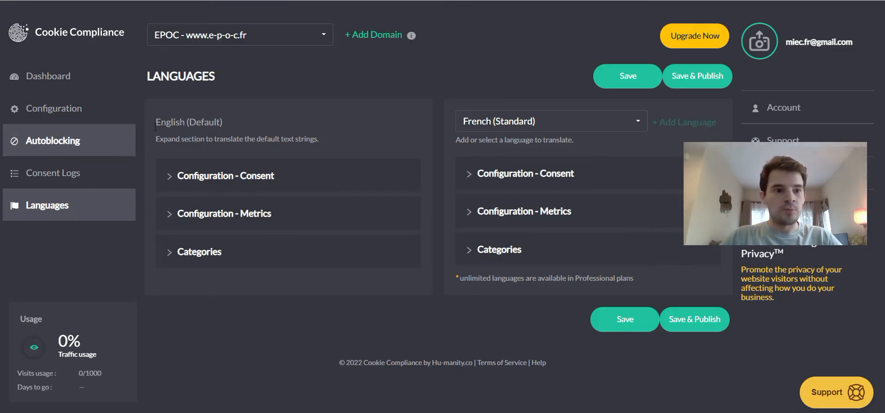
Open the Cookie Compliance web app's Design configuration and examine the banner position, revoke icon, animation, colour and opacity options.
{"action": "left_click", "coordinate": [60, 111]}
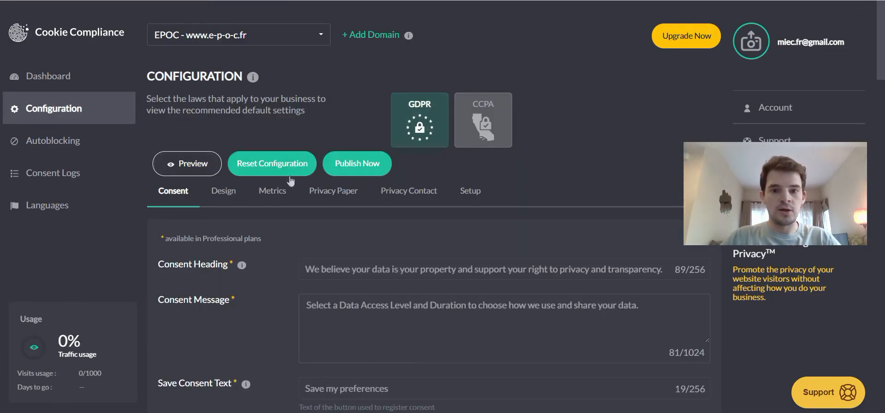
{"action": "scroll", "coordinate": [291, 180], "scroll_direction": "down", "scroll_amount": 3}
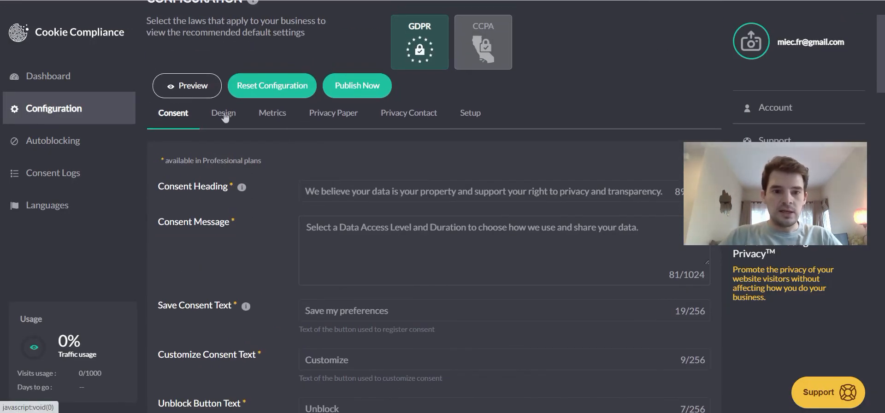
{"action": "left_click", "coordinate": [225, 117]}
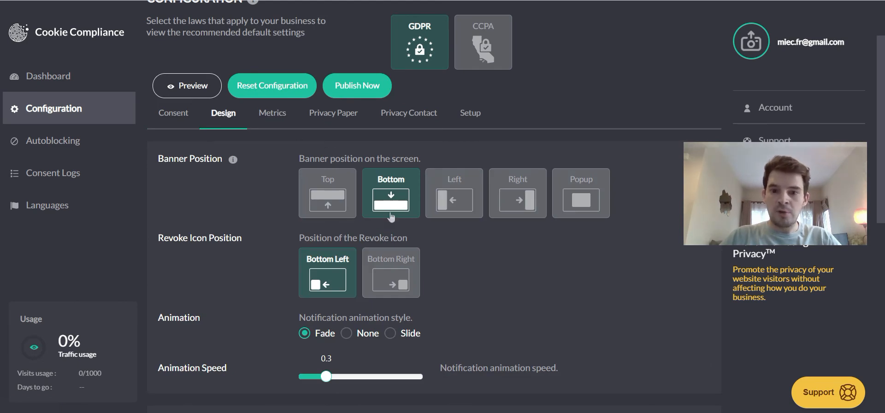
{"action": "scroll", "coordinate": [325, 201], "scroll_direction": "down", "scroll_amount": 3}
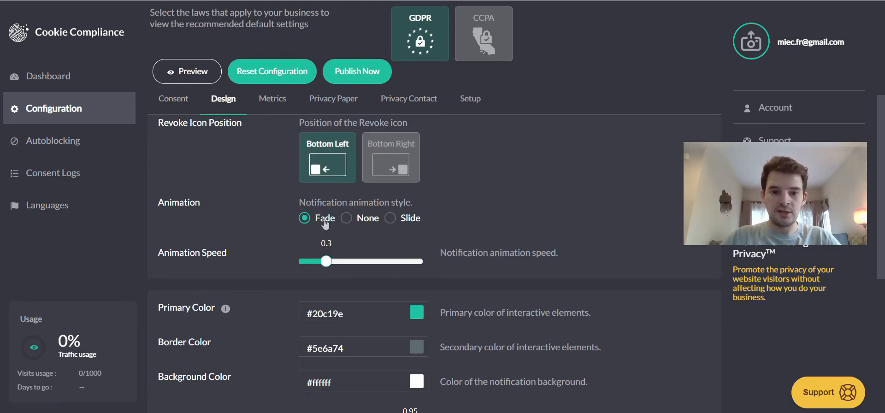
{"action": "scroll", "coordinate": [355, 212], "scroll_direction": "down", "scroll_amount": 4}
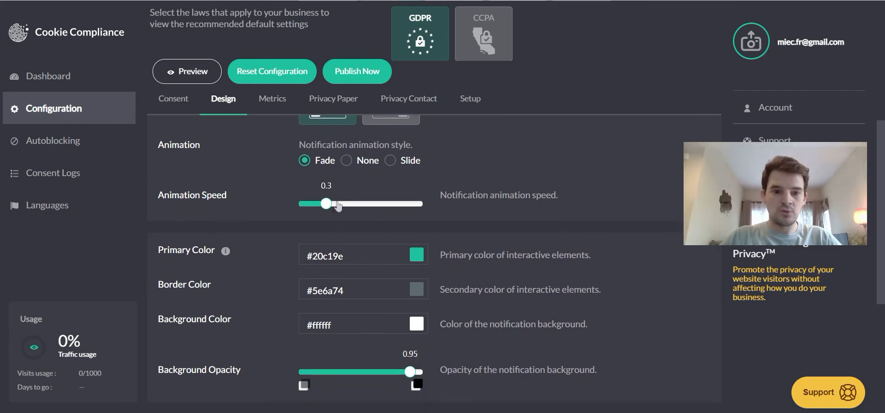
{"action": "scroll", "coordinate": [366, 190], "scroll_direction": "down", "scroll_amount": 1}
{"action": "scroll", "coordinate": [366, 190], "scroll_direction": "up", "scroll_amount": 2}
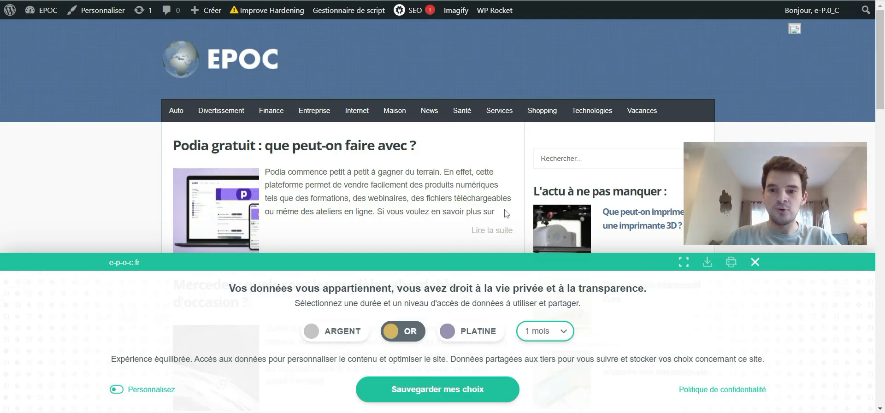
Compare the consent banner on the EPOC home page with the simple cookie notice text on the ChercheNet home page.
{"action": "scroll", "coordinate": [492, 213], "scroll_direction": "down", "scroll_amount": 2}
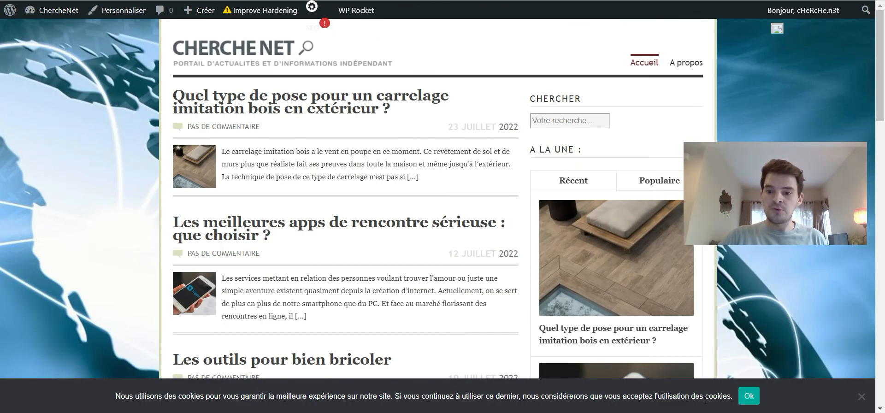
{"action": "left_click_drag", "start_coordinate": [704, 400], "coordinate": [254, 402]}
{"action": "left_click", "coordinate": [260, 402]}
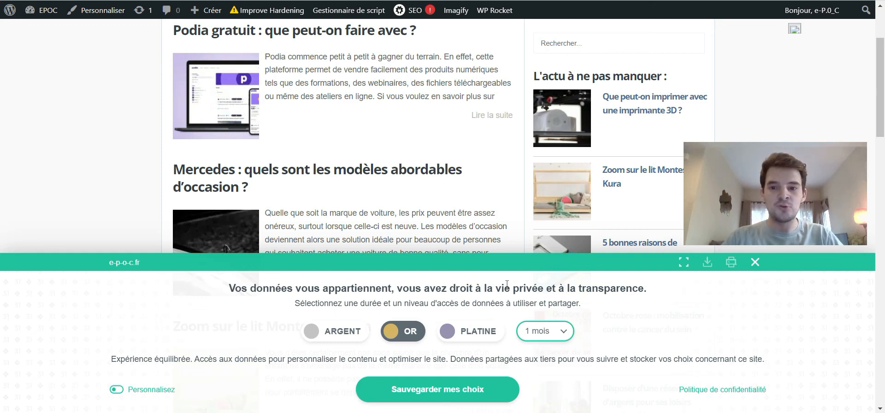
{"action": "scroll", "coordinate": [499, 240], "scroll_direction": "up", "scroll_amount": 3}
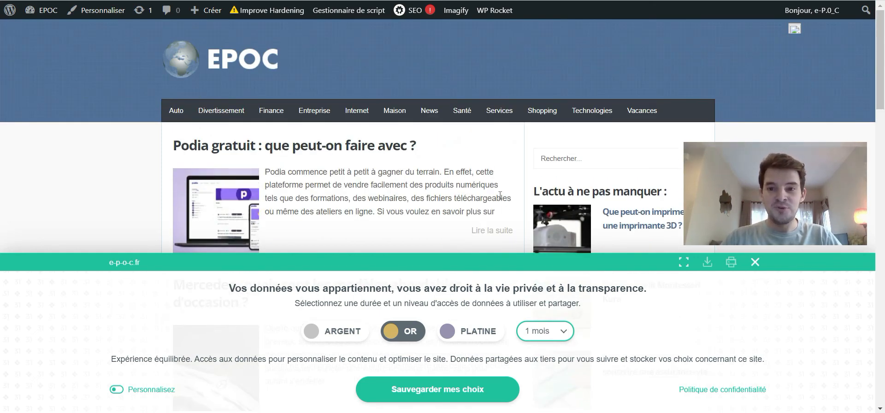